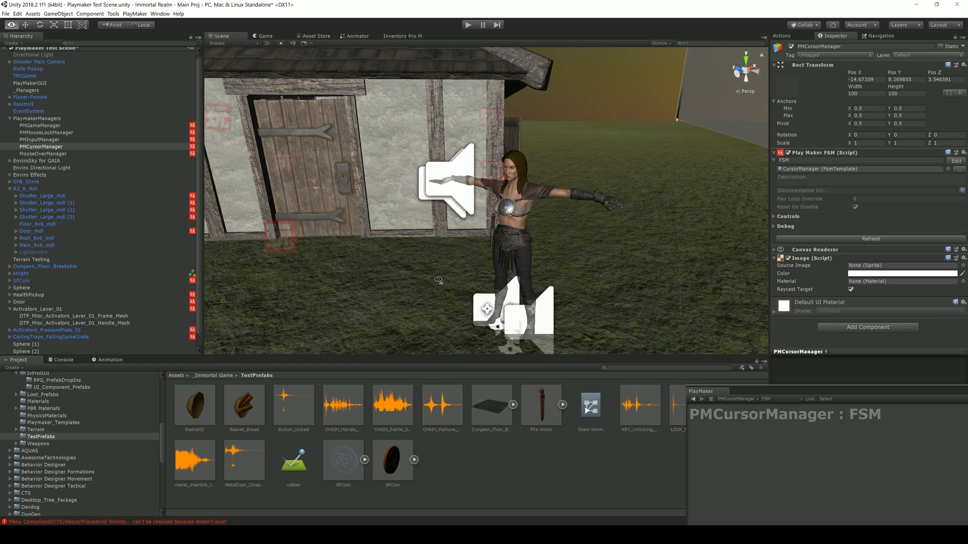
Deactivate the Hair_Female_Long object inside the Player-Female hierarchy.
key(s)
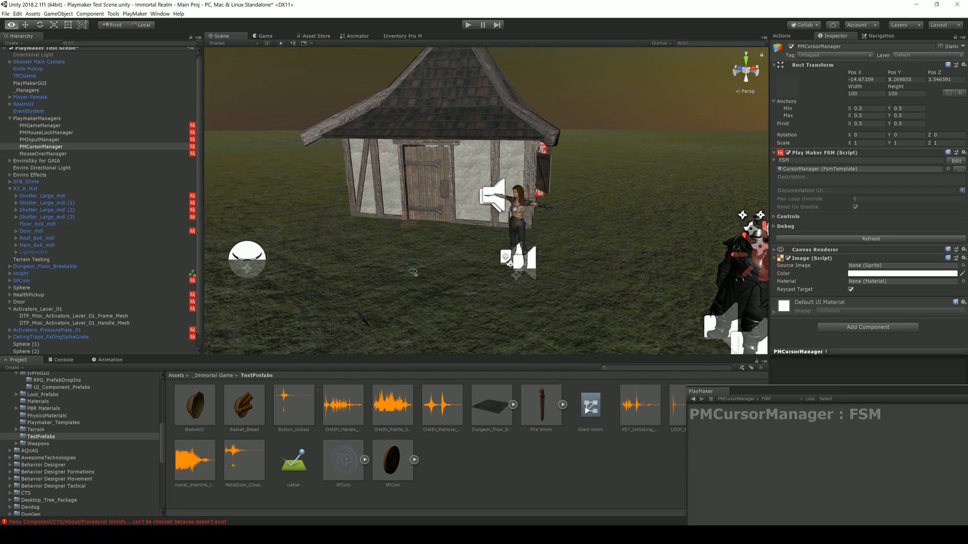
click(474, 226)
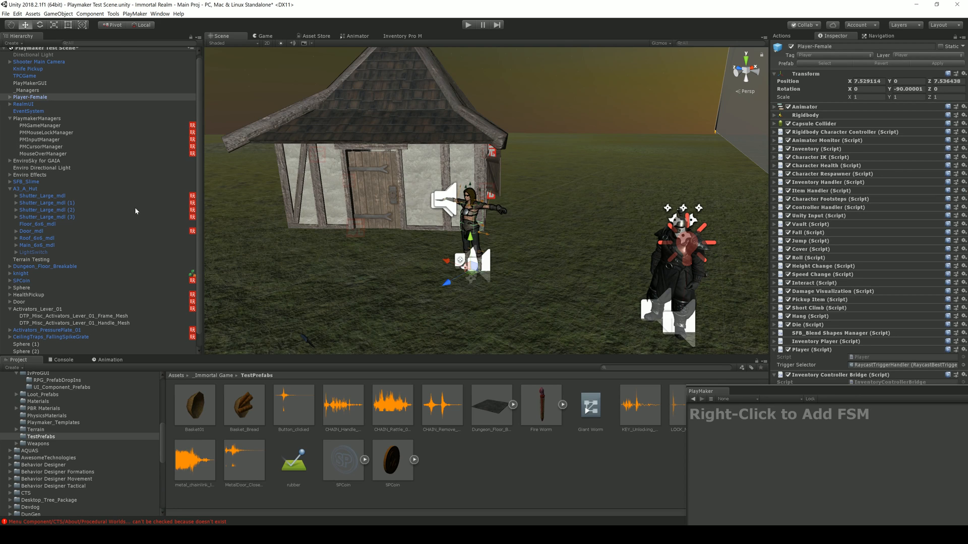
scroll(140, 210, down, 1)
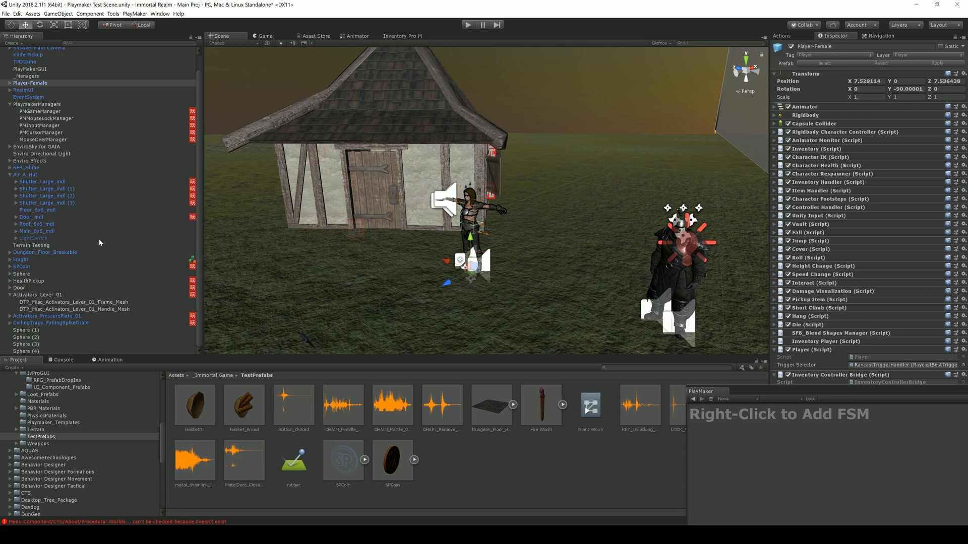
click(10, 83)
scroll(73, 207, down, 10)
scroll(79, 230, down, 2)
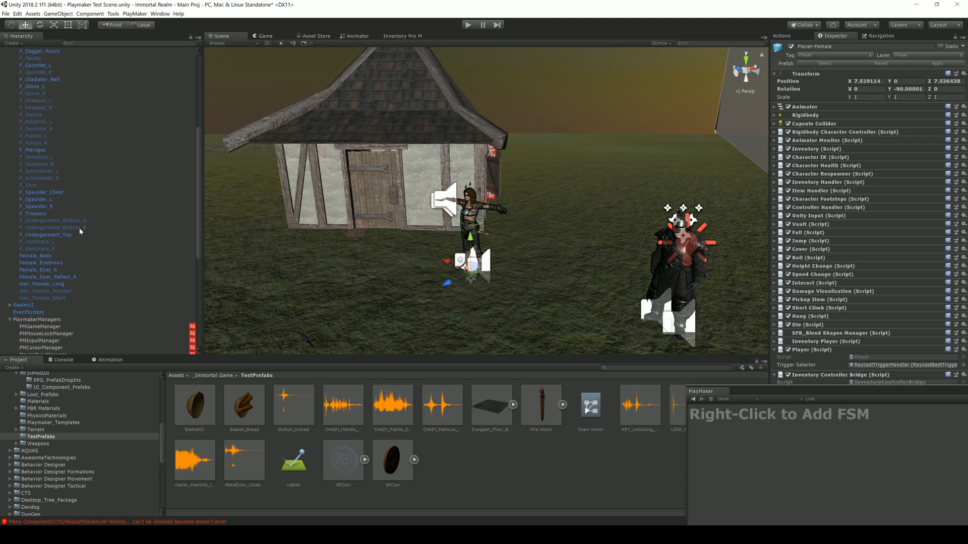
click(65, 284)
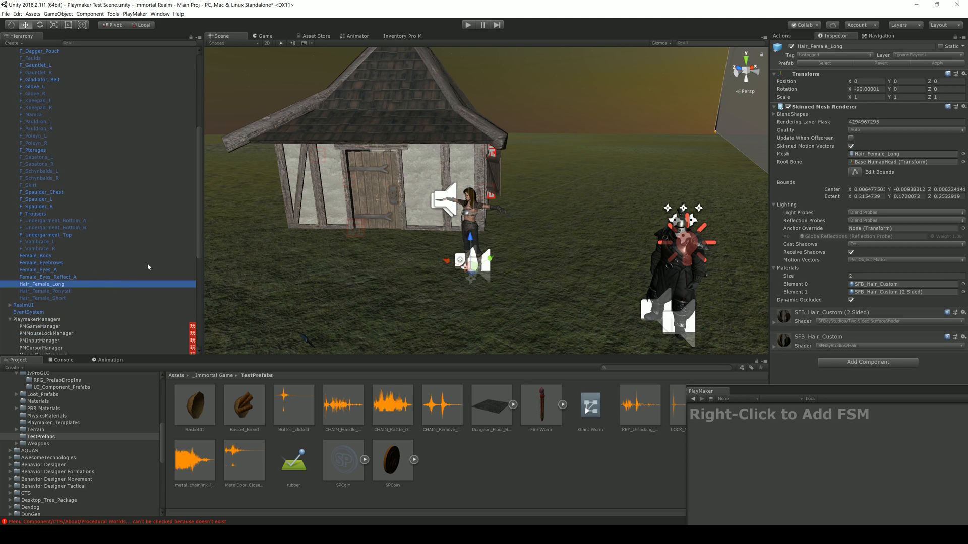
click(790, 47)
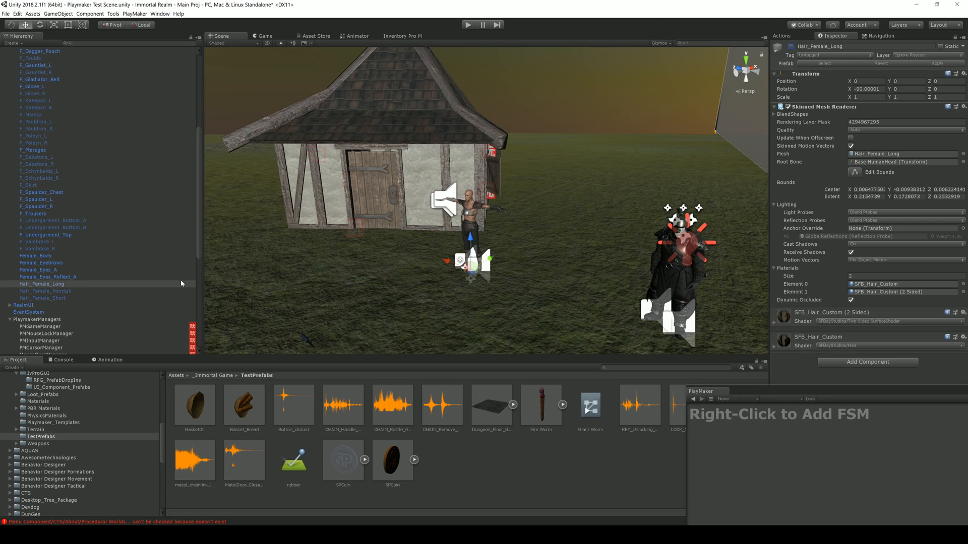
Activate the Hair_Female_Ponytail object, check it on the character in the scene, and collapse the Player-Female hierarchy.
click(91, 292)
click(791, 46)
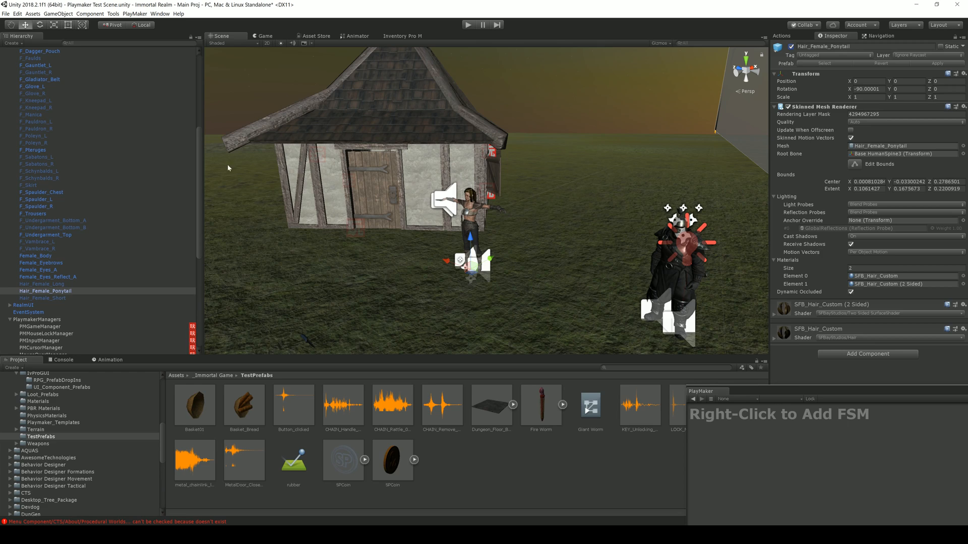
click(231, 93)
right_drag(474, 255, 455, 245)
key(w)
key(s)
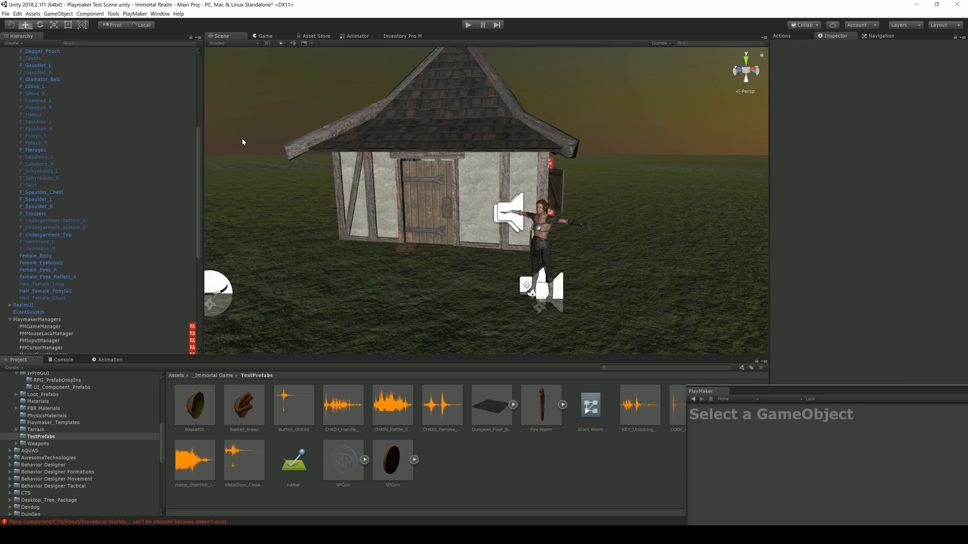
click(201, 66)
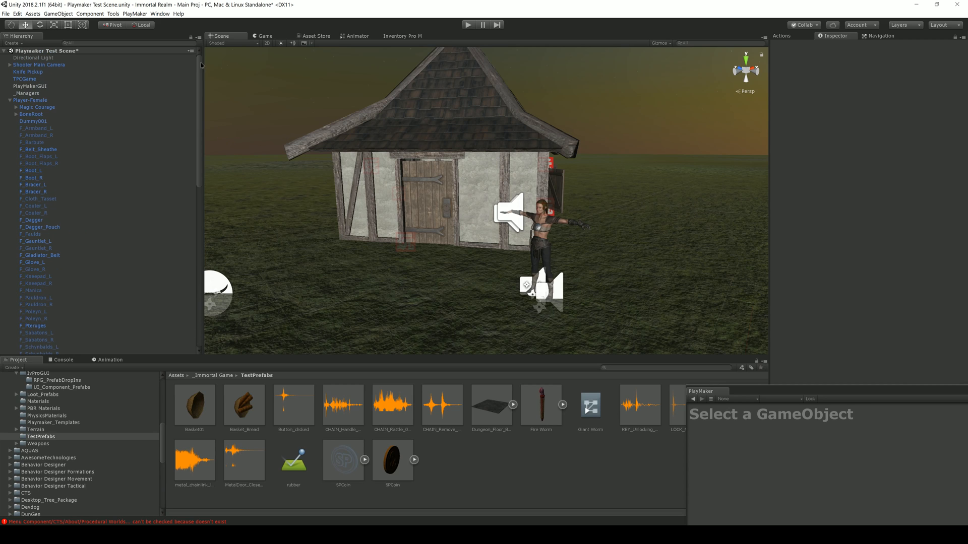
click(10, 100)
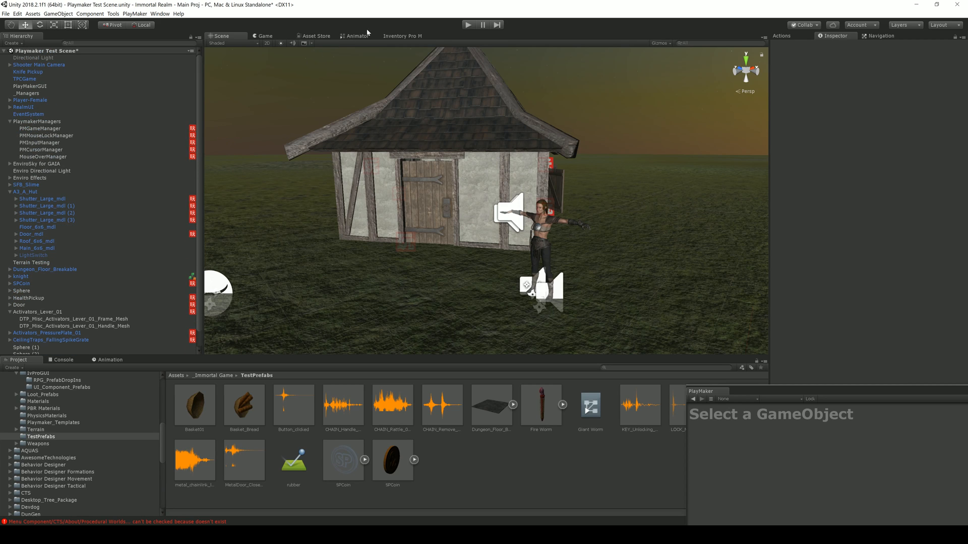
Run the scene in play mode and move the character around the terrain past the hanging spike trap.
click(467, 26)
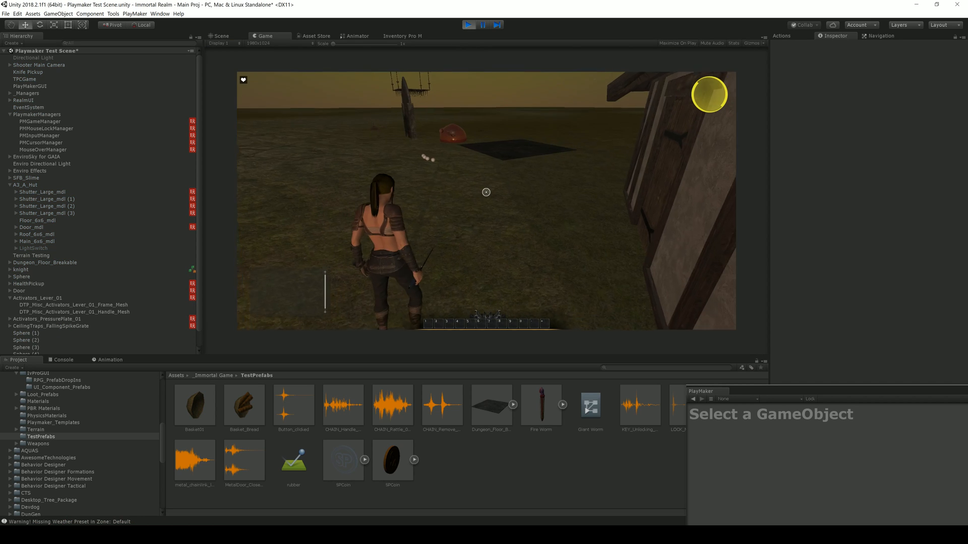
key(w)
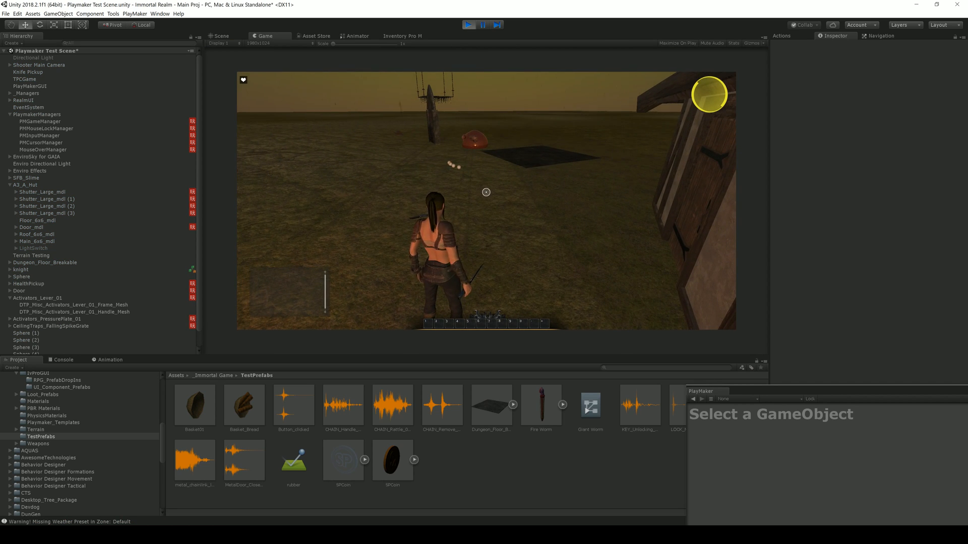
key(w)
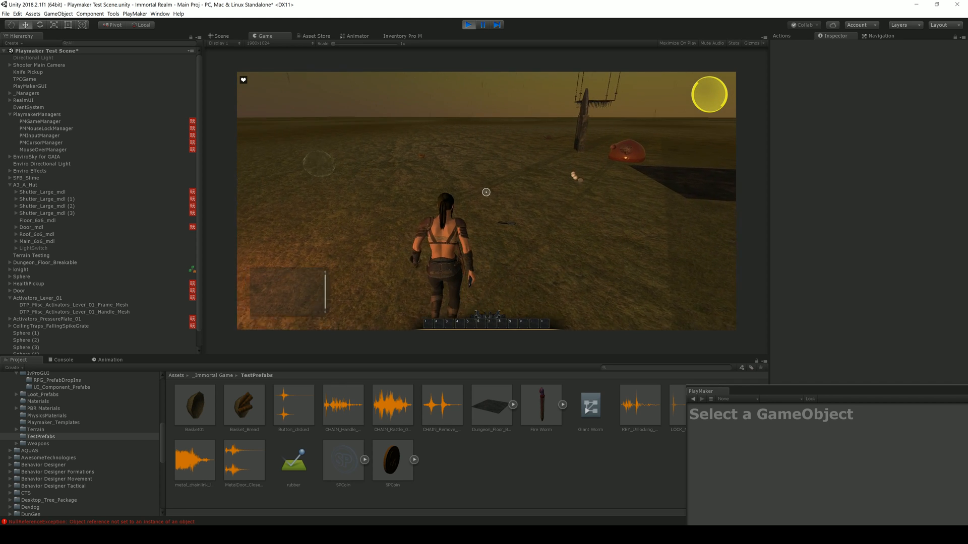
key(w)
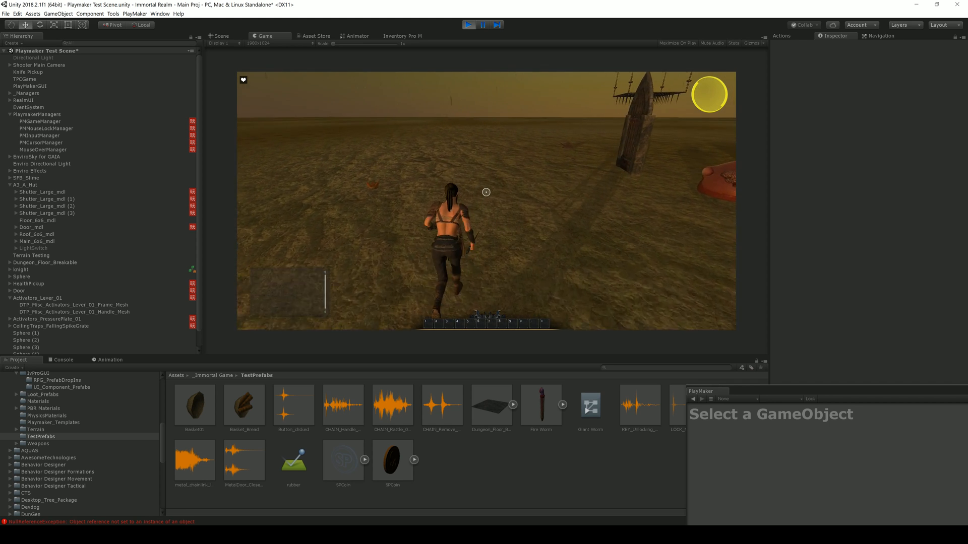
key(w)
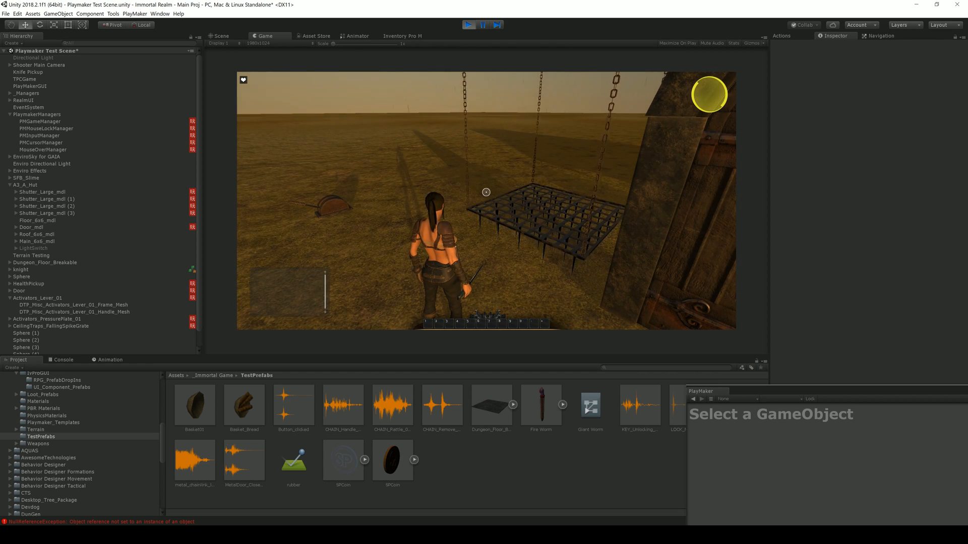
key(a)
key(w)
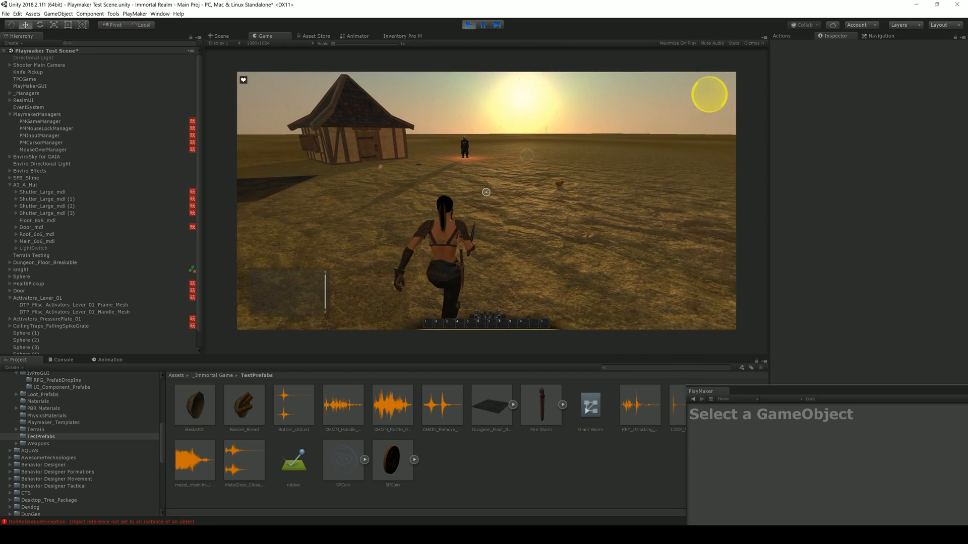
key(w)
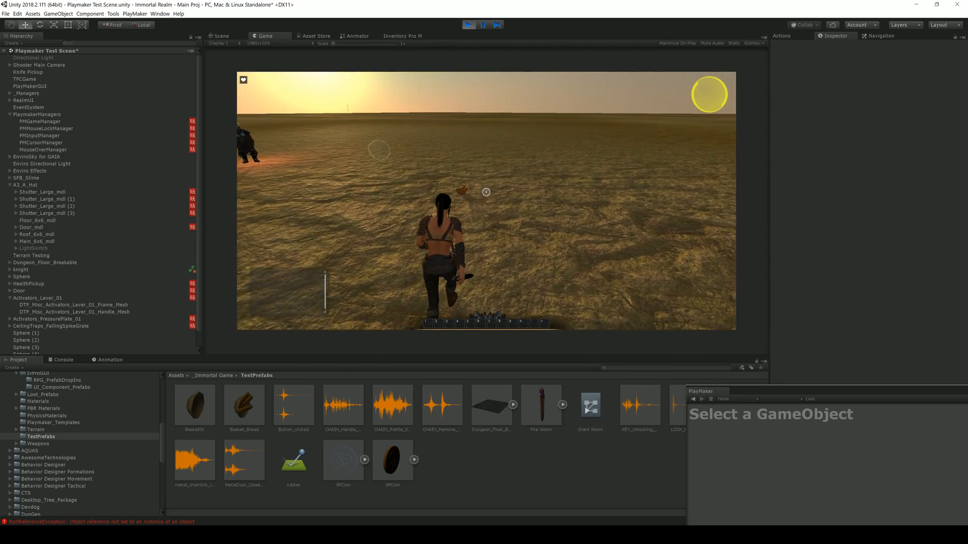
key(w)
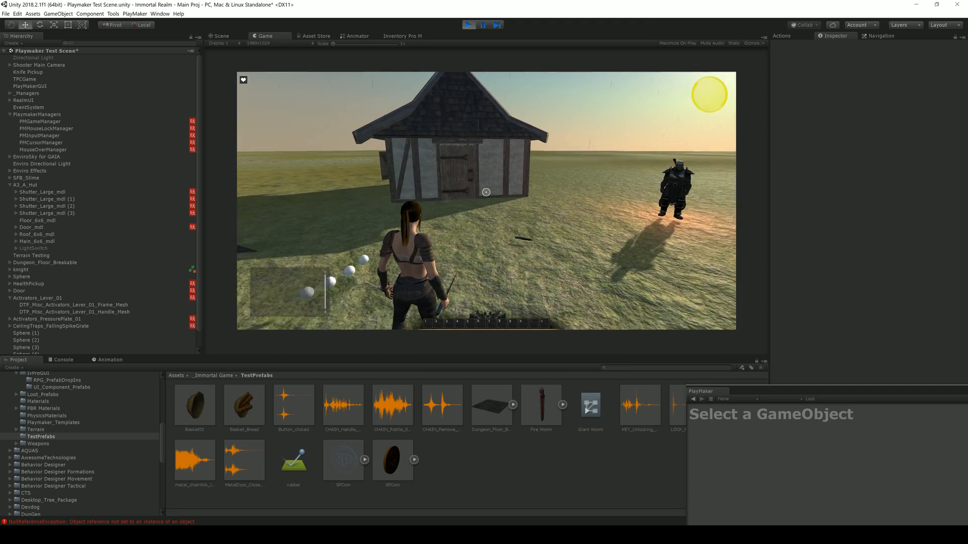
Walk the character up to the armoured knight and turn back toward the hut.
key(w)
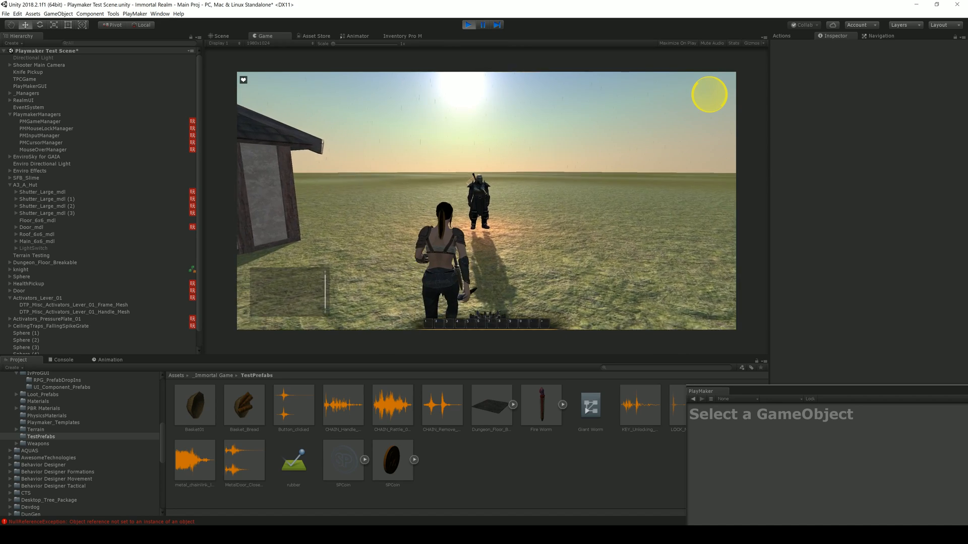
key(w)
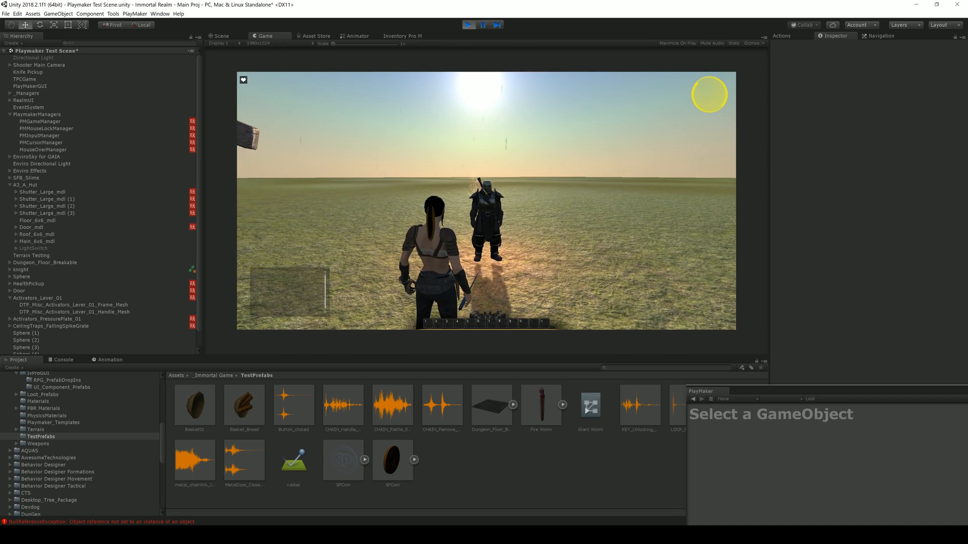
key(w)
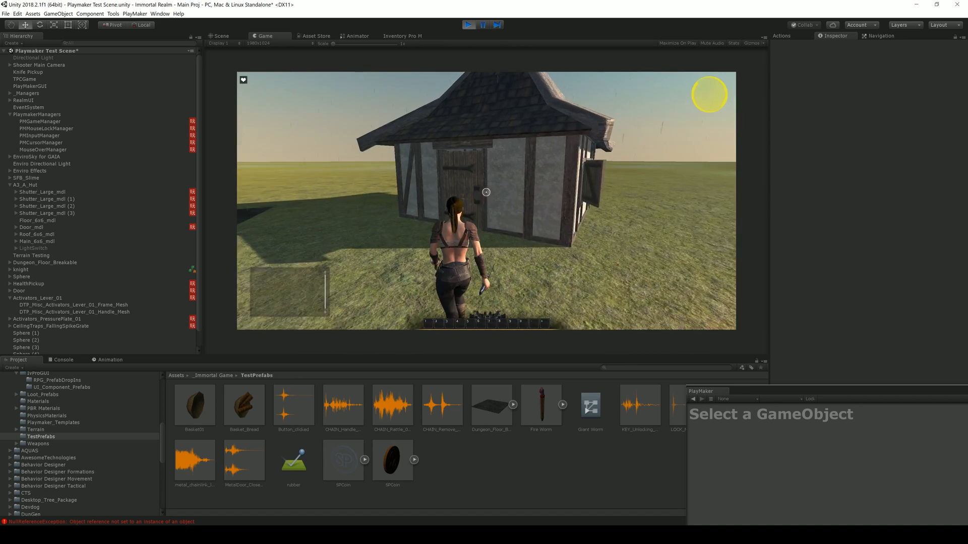
Approach the hut and test its door by opening and closing it twice.
key(w)
key(e)
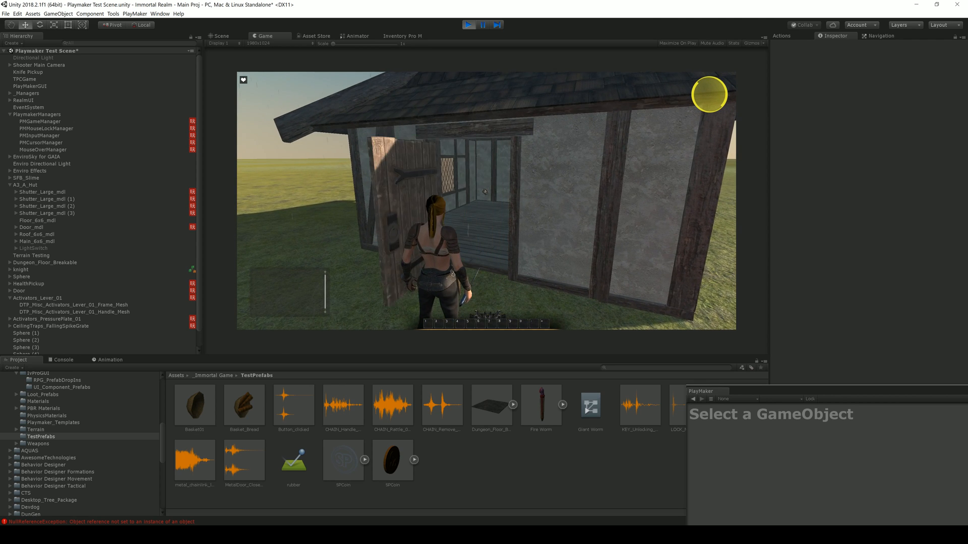
key(e)
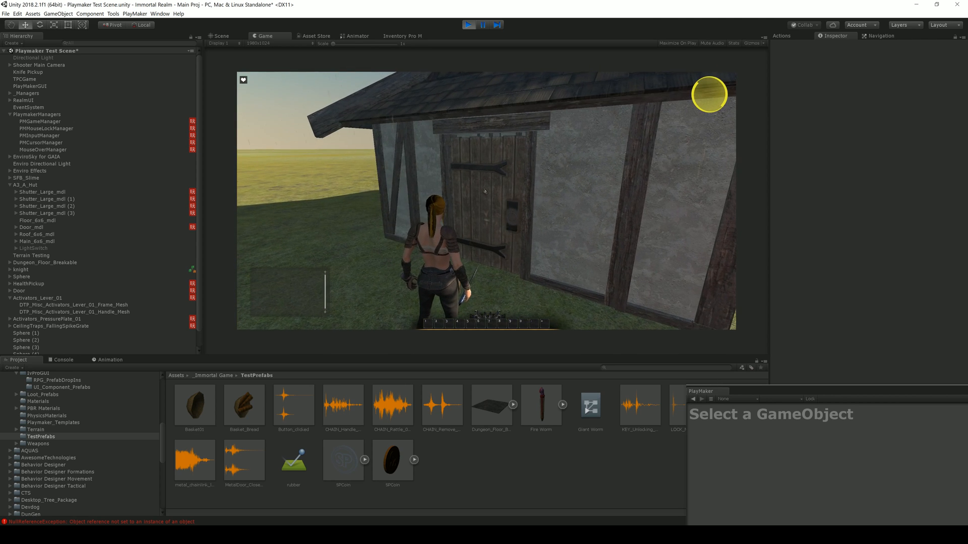
key(e)
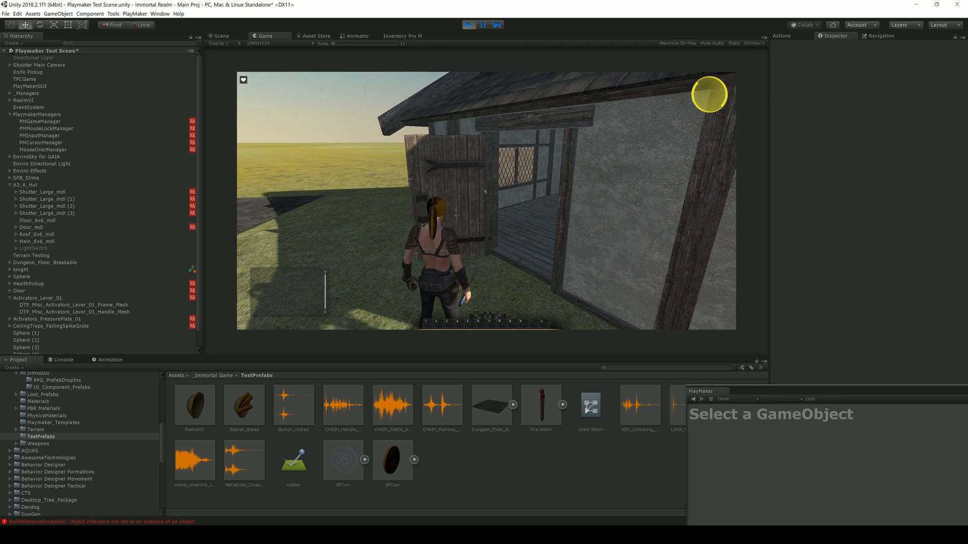
key(e)
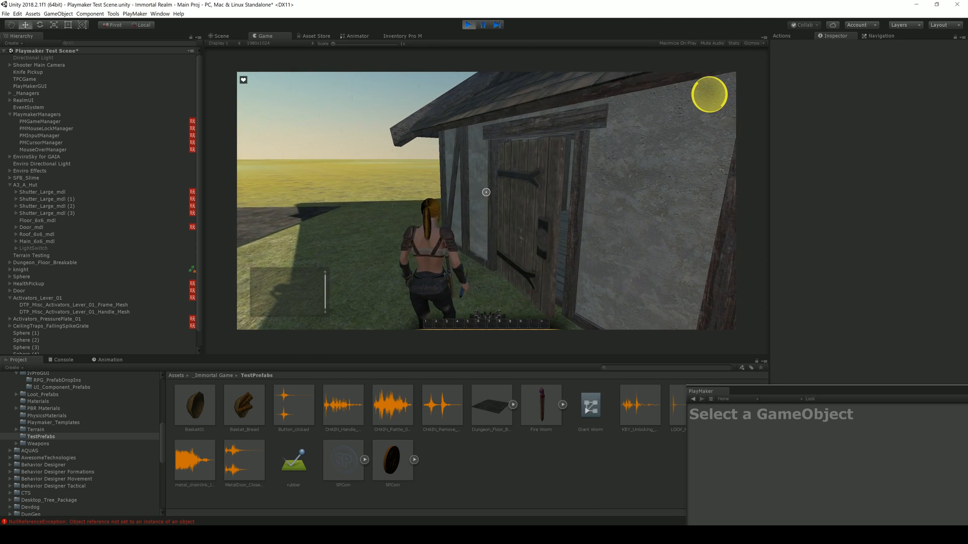
key(w)
Release the mouse cursor, open and close the in-game inventory window, and stop play mode.
key(Escape)
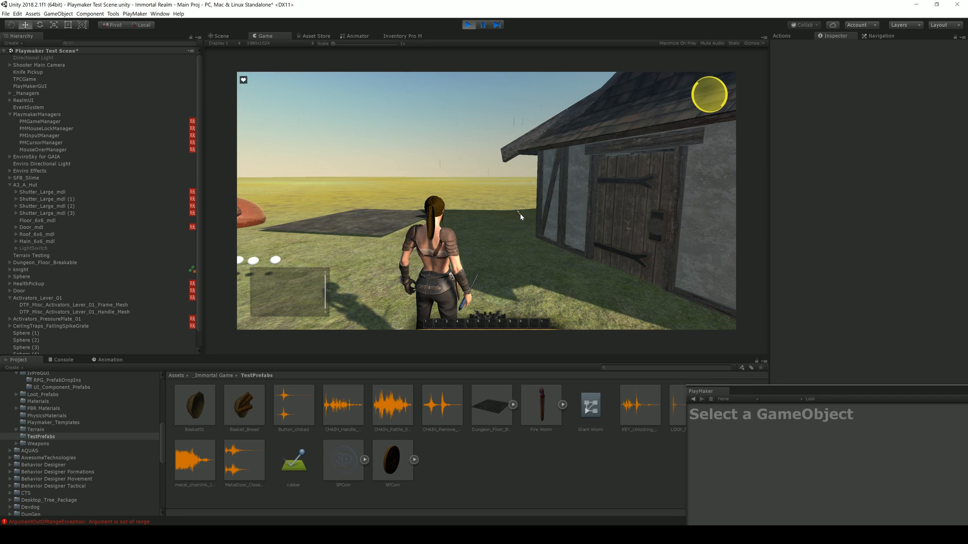
key(i)
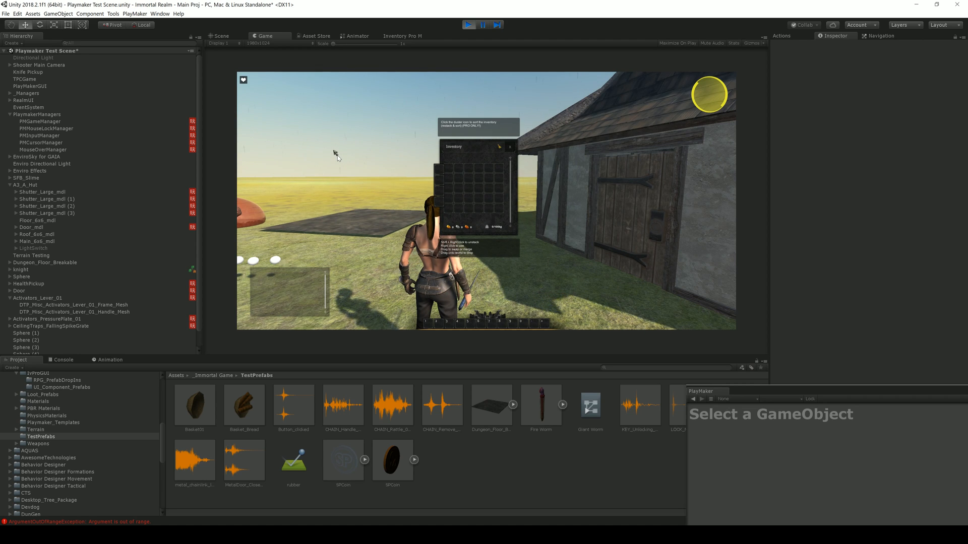
click(509, 147)
key(ctrl+p)
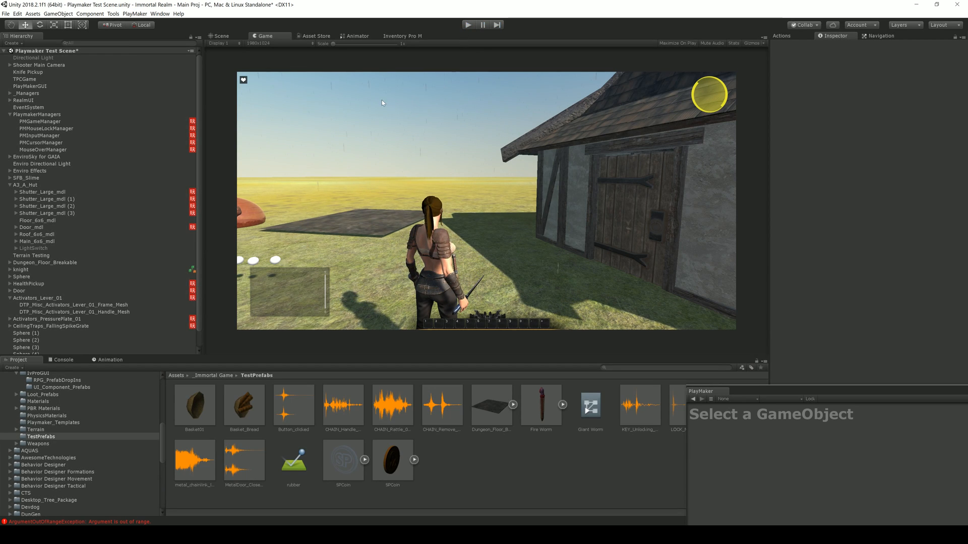
Enable Control Mouse Cursor on the PlayMakerGUI object and test the cursor in a short play mode run.
click(44, 87)
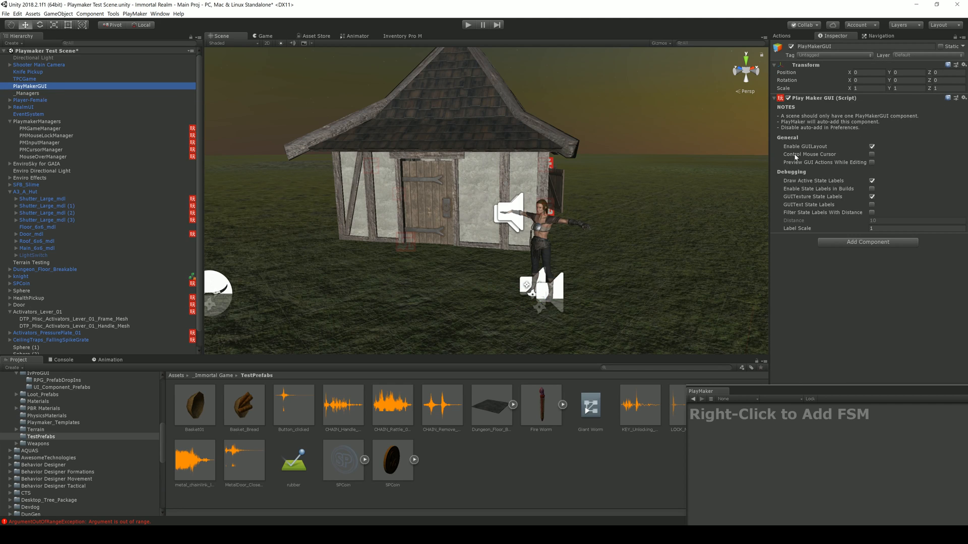
click(872, 155)
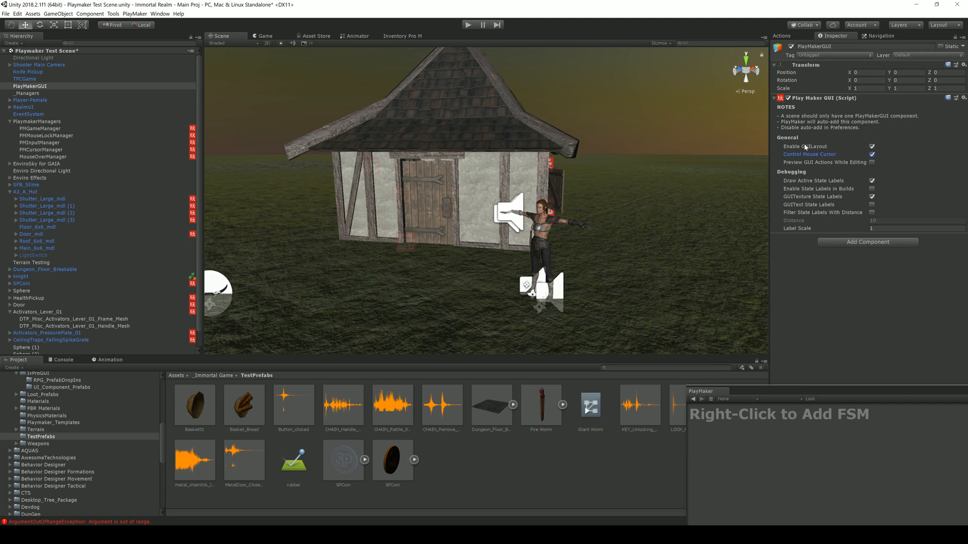
click(468, 25)
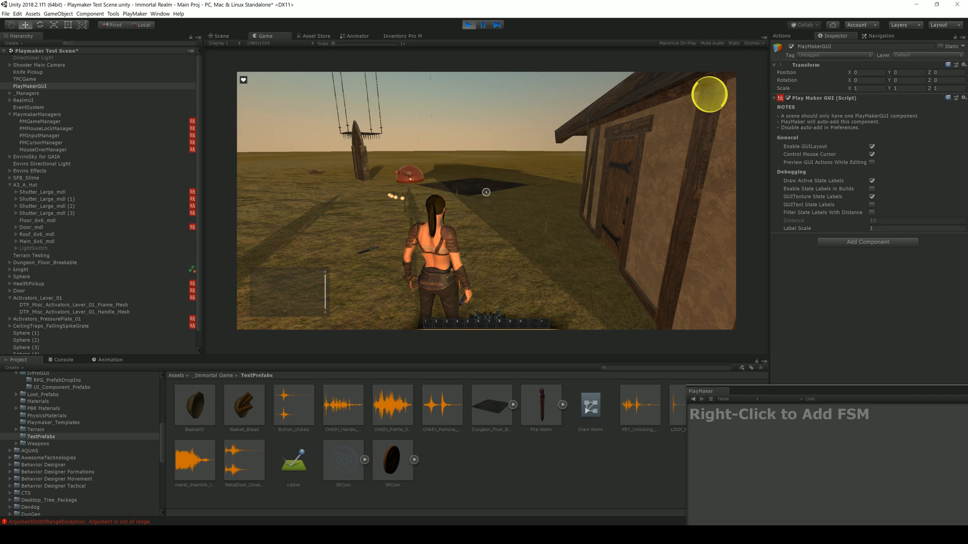
click(437, 192)
key(Escape)
click(469, 25)
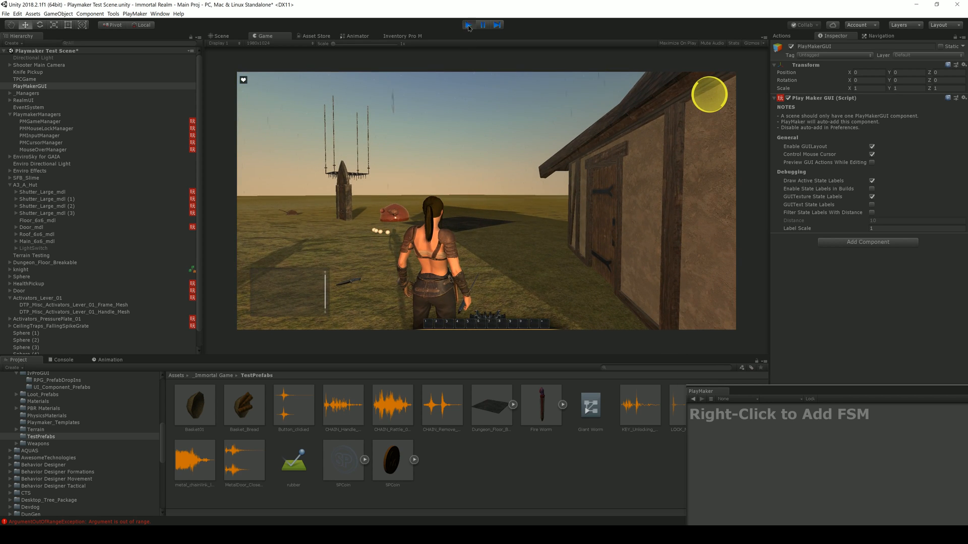
Show the PMGameManager FSM in the PlayMaker editor over the scene view and examine its Start state's actions.
right_drag(452, 215, 327, 232)
mouse_move(478, 222)
right_down()
mouse_move(455, 227)
mouse_move(473, 212)
right_up()
key(s)
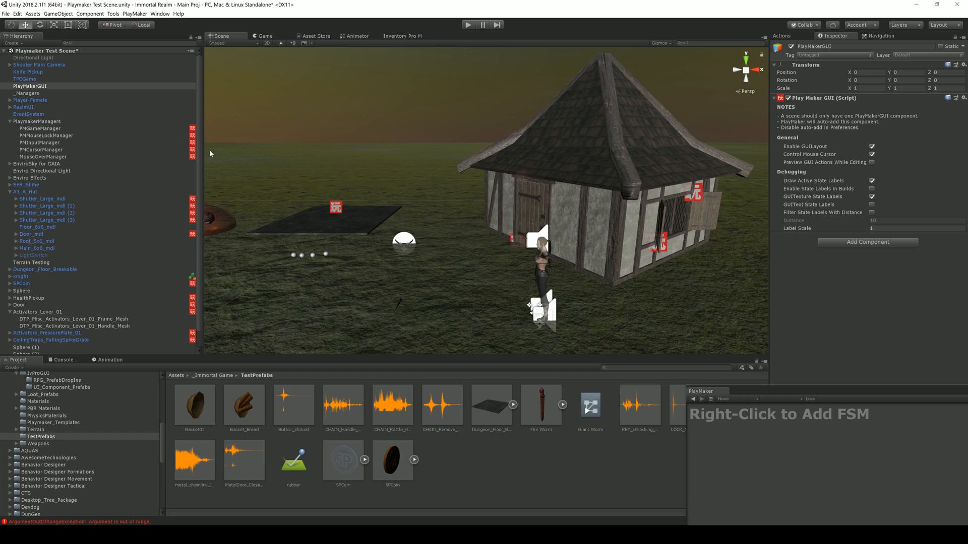
click(39, 129)
drag(789, 393, 338, 137)
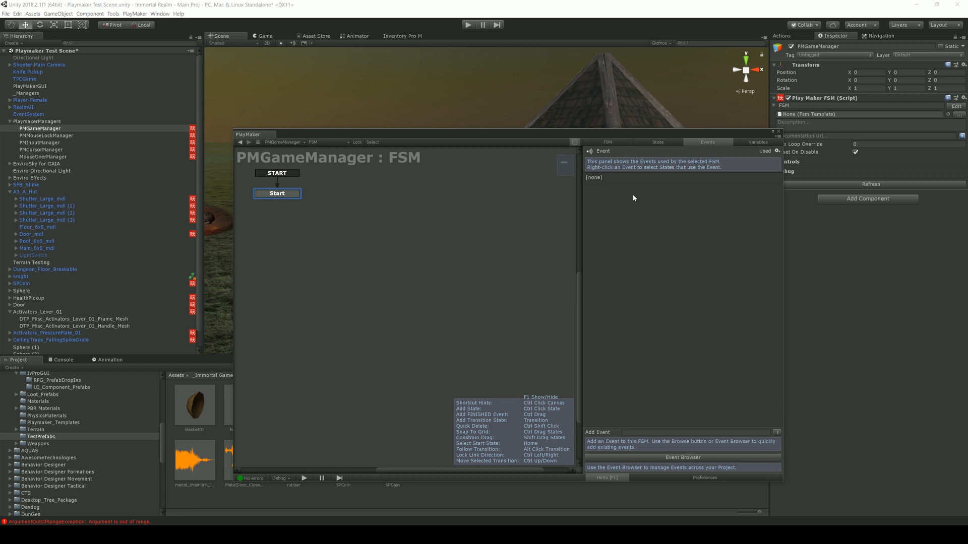
click(456, 190)
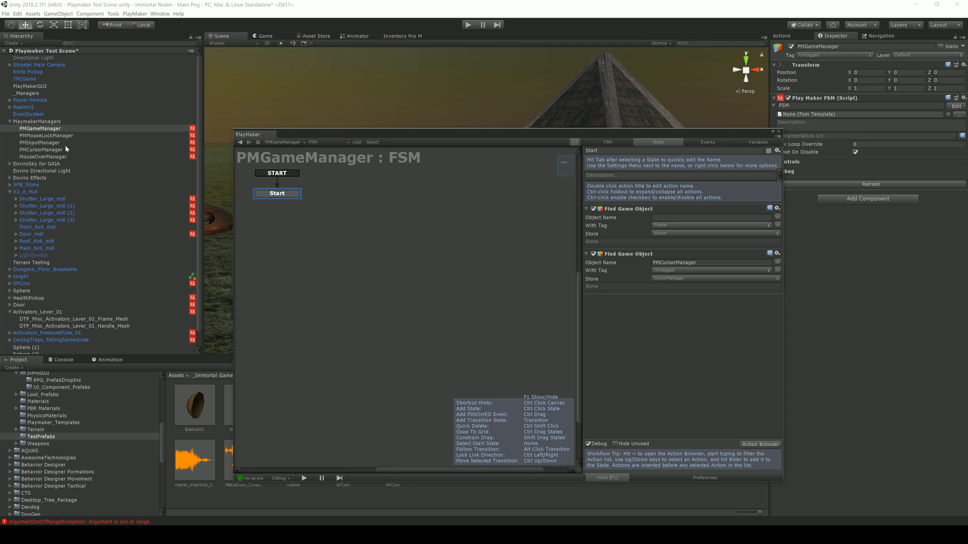
Look at PMCursorManager's FSM, and return to the actions in PMGameManager's Start state.
click(34, 150)
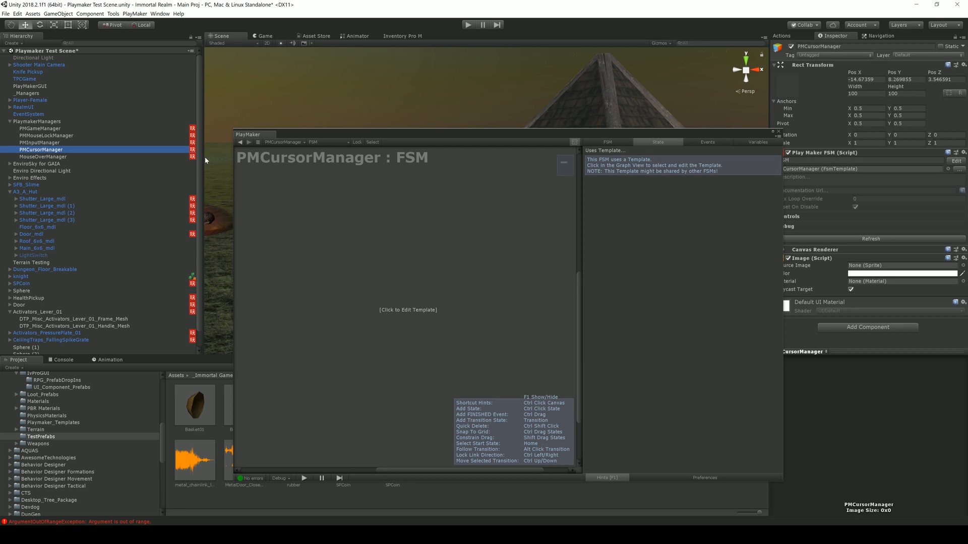
click(43, 129)
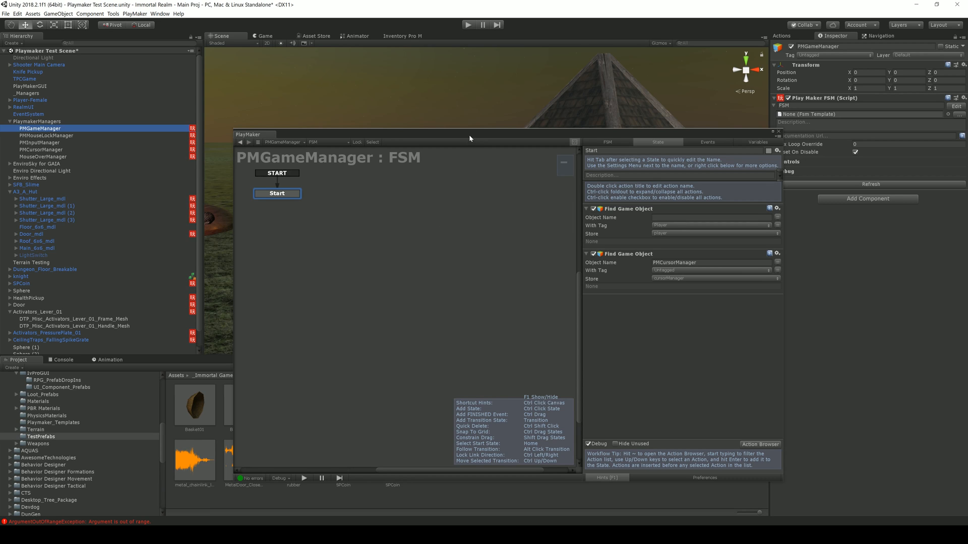
drag(469, 135, 470, 144)
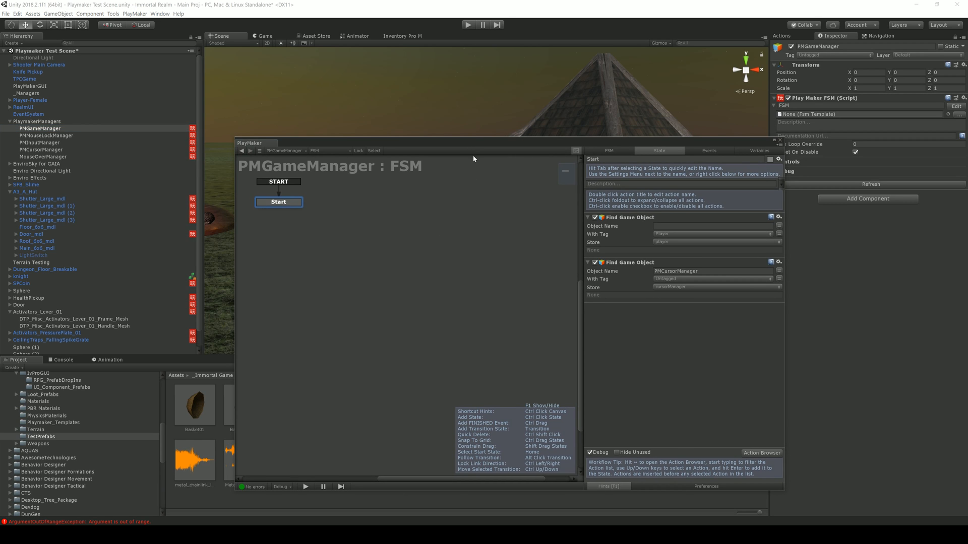
Open PMMouseLockManager's mouseLockManager template for editing and remove the Find Game Object action from its Start state.
click(34, 136)
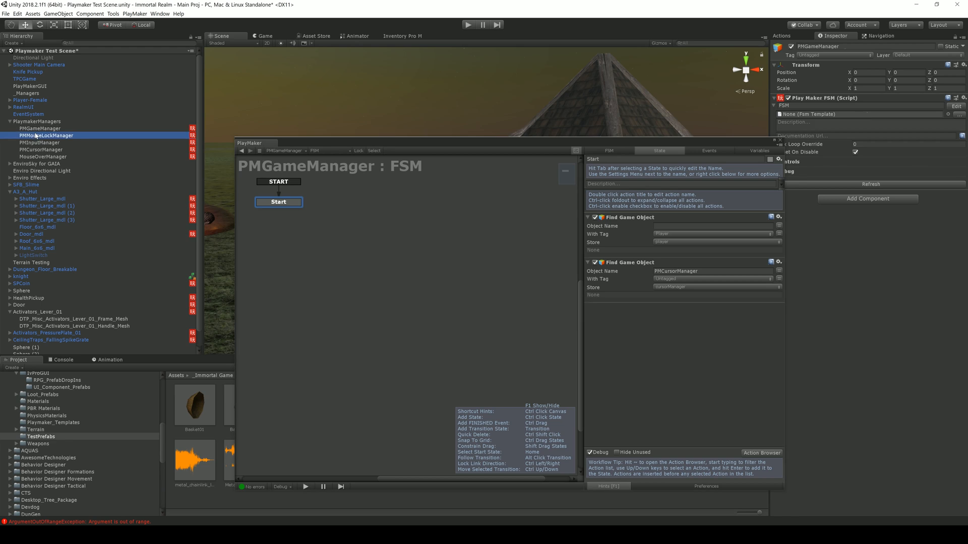
click(418, 317)
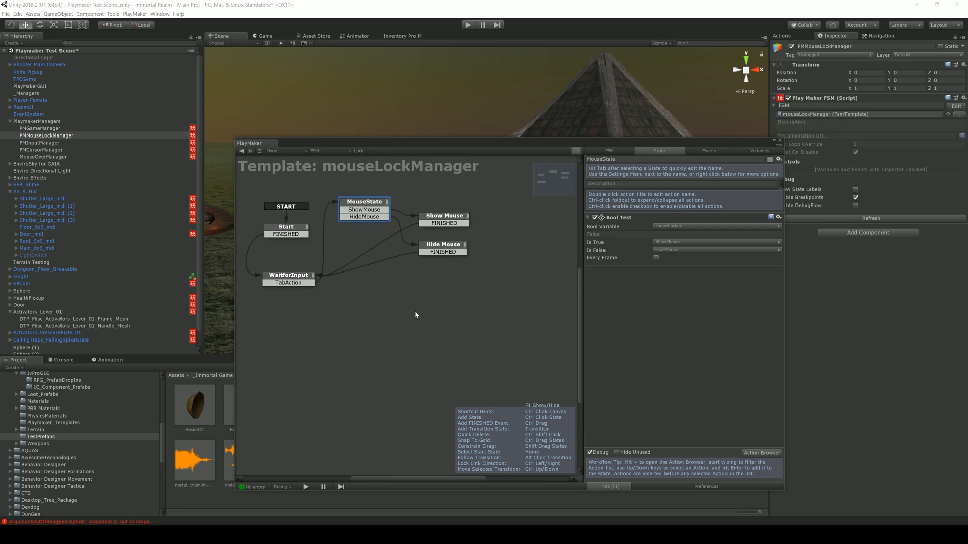
click(283, 228)
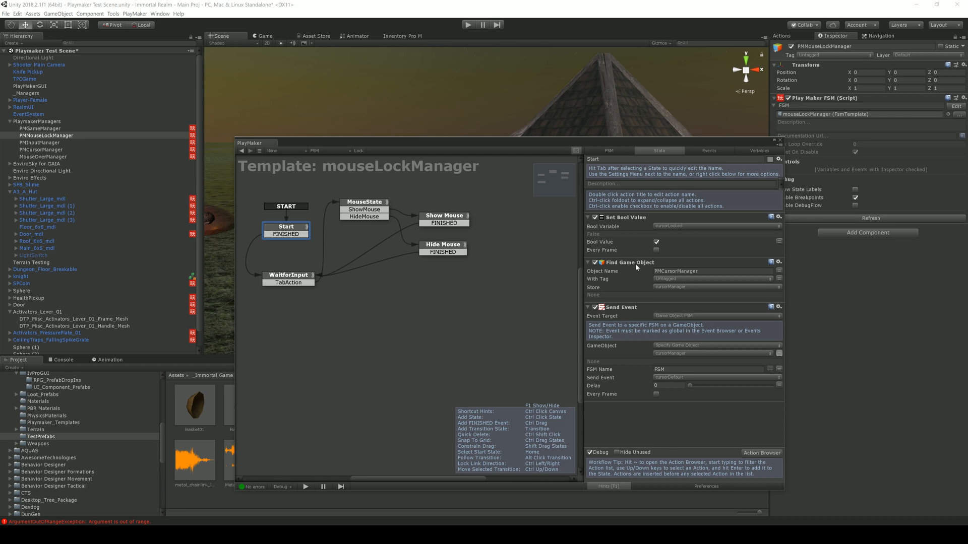
click(681, 272)
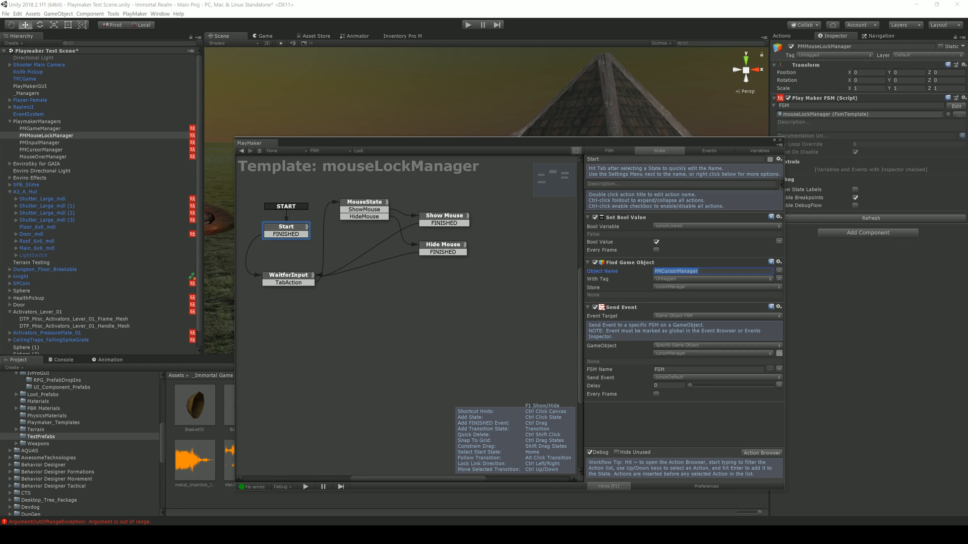
right_click(628, 263)
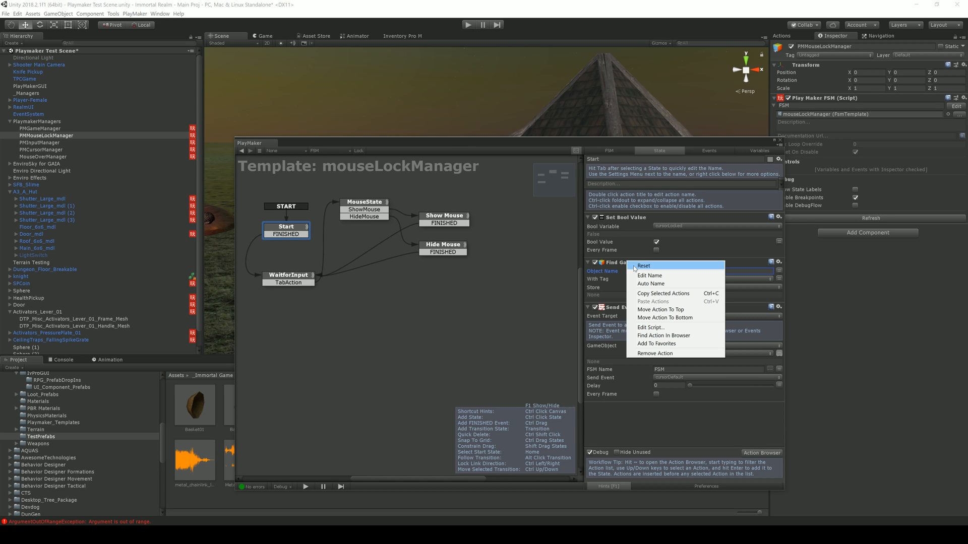
click(675, 354)
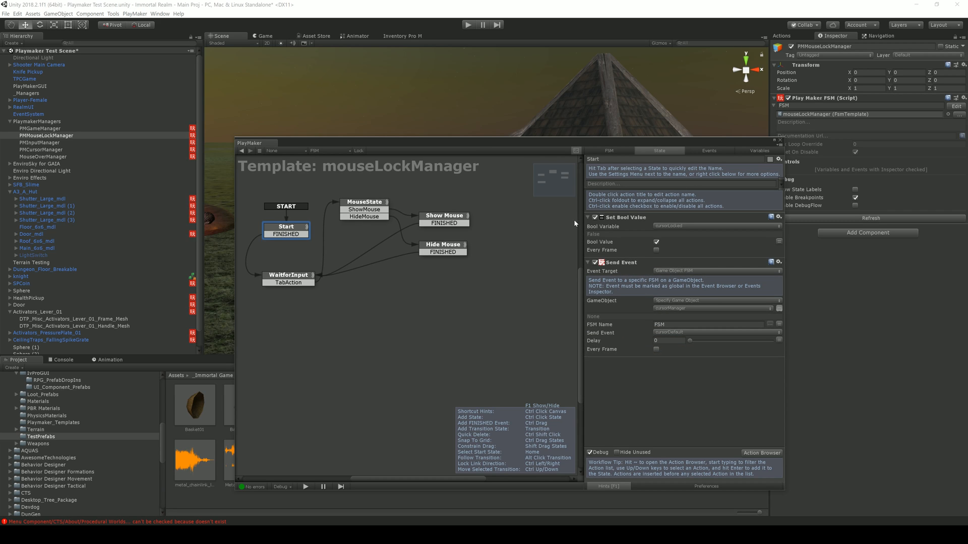
Examine the actions of the WaitforInput, MouseState and Show Mouse states in the mouseLockManager template.
click(279, 277)
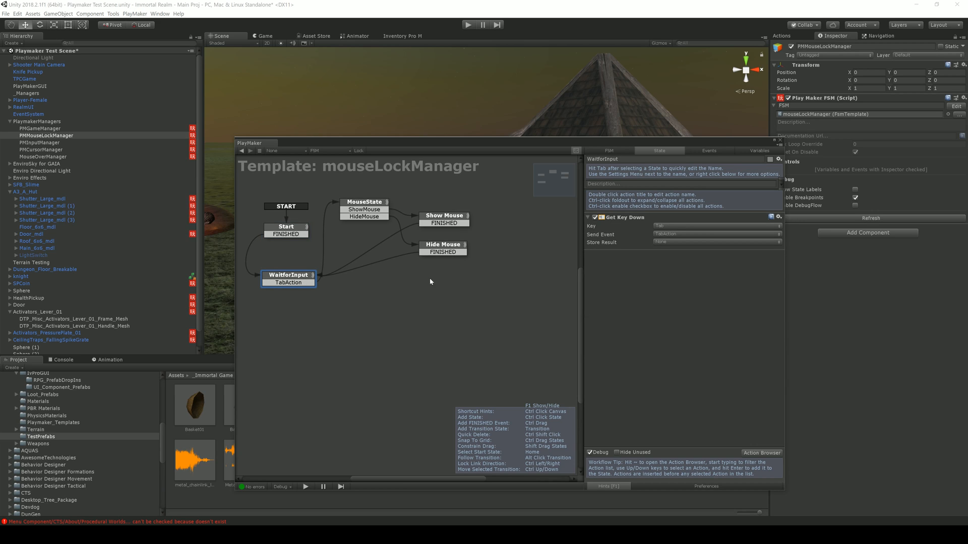
click(354, 207)
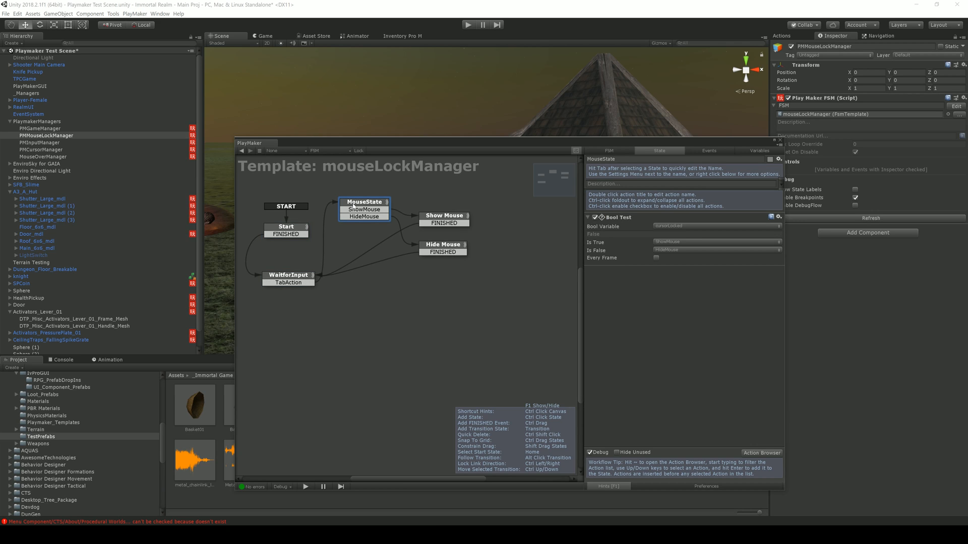
click(433, 218)
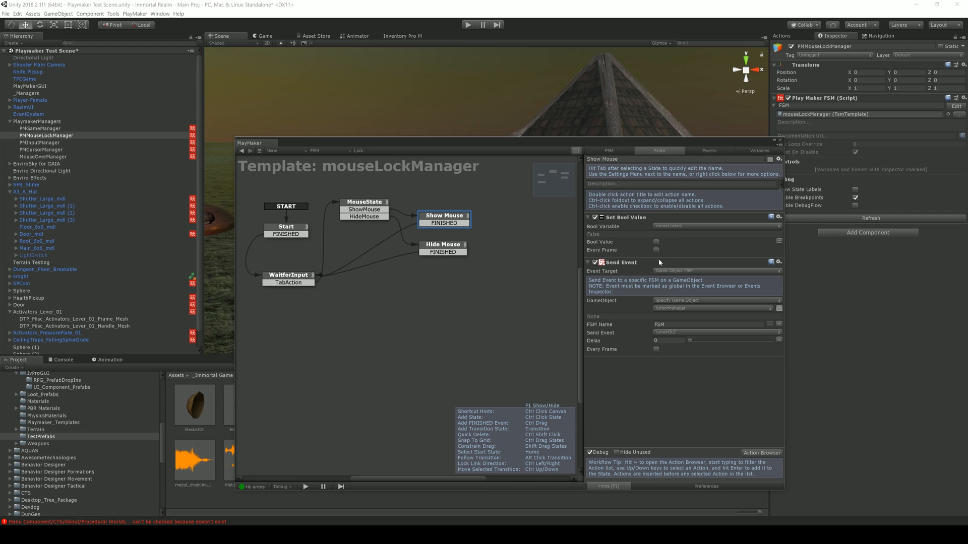
Choose the global variable cursorManager as the game object for Show Mouse's Send Event action.
click(670, 309)
mouse_move(695, 325)
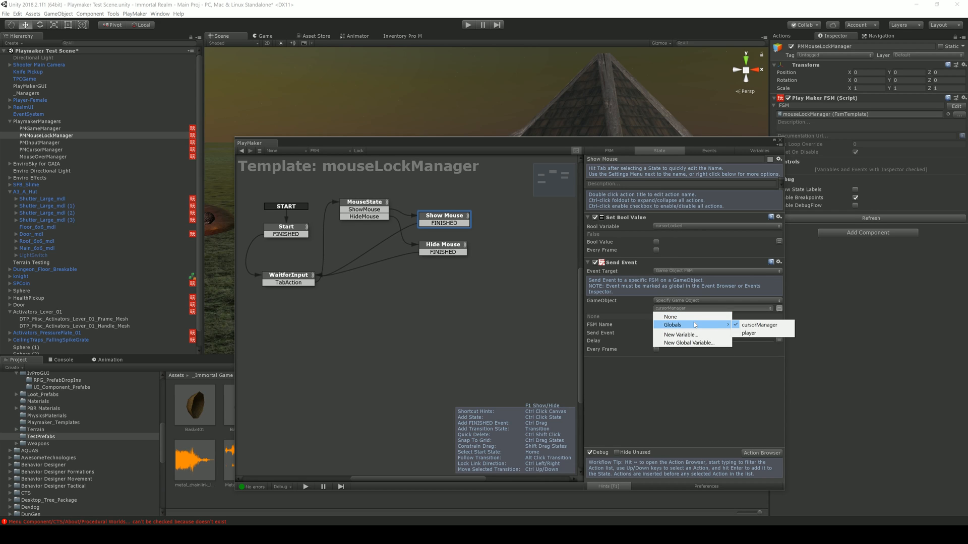
click(759, 325)
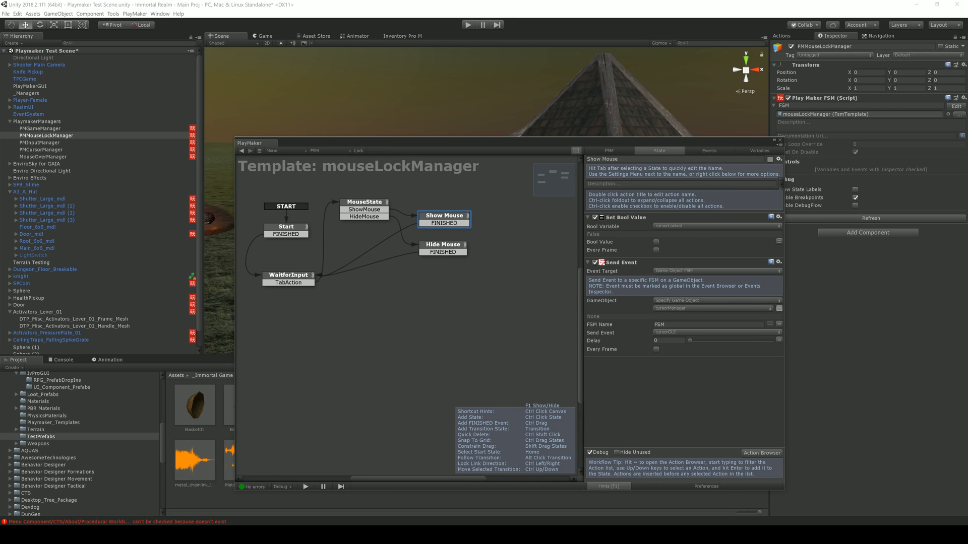
Check the template's variables and general FSM settings, and return to the Show Mouse state's actions.
click(757, 151)
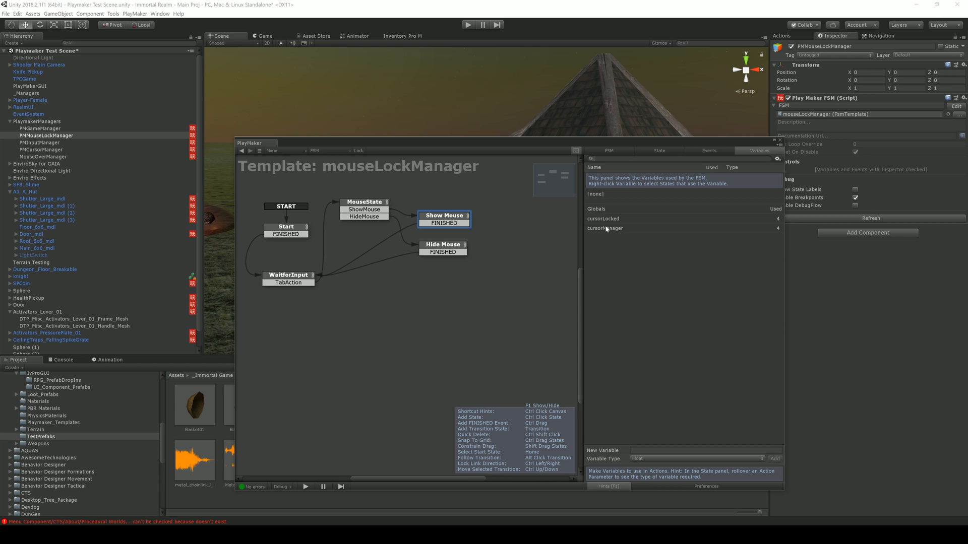
click(609, 151)
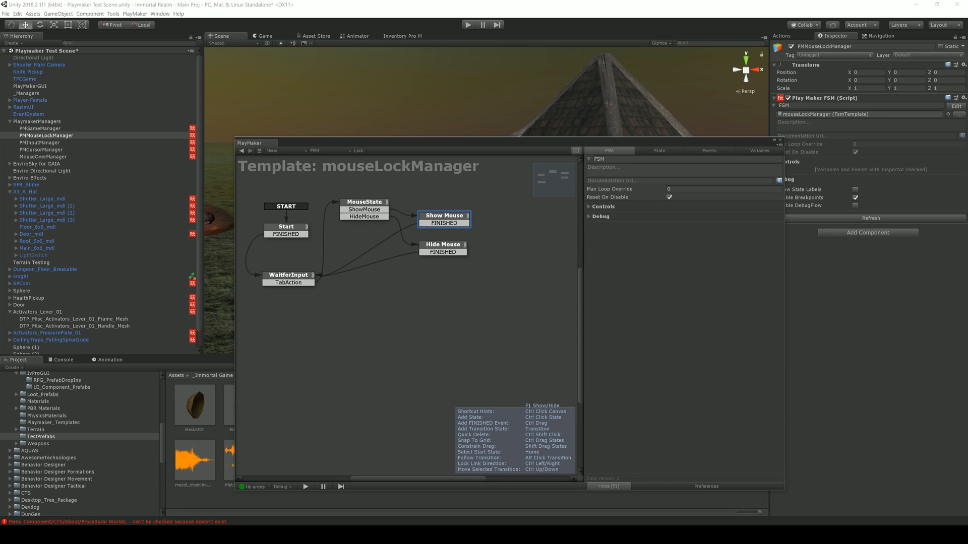
click(656, 151)
Run the scene with the PlayMaker window below the game view and toggle the mouse cursor repeatedly to watch the FSM transitions.
drag(542, 146, 603, 297)
click(468, 25)
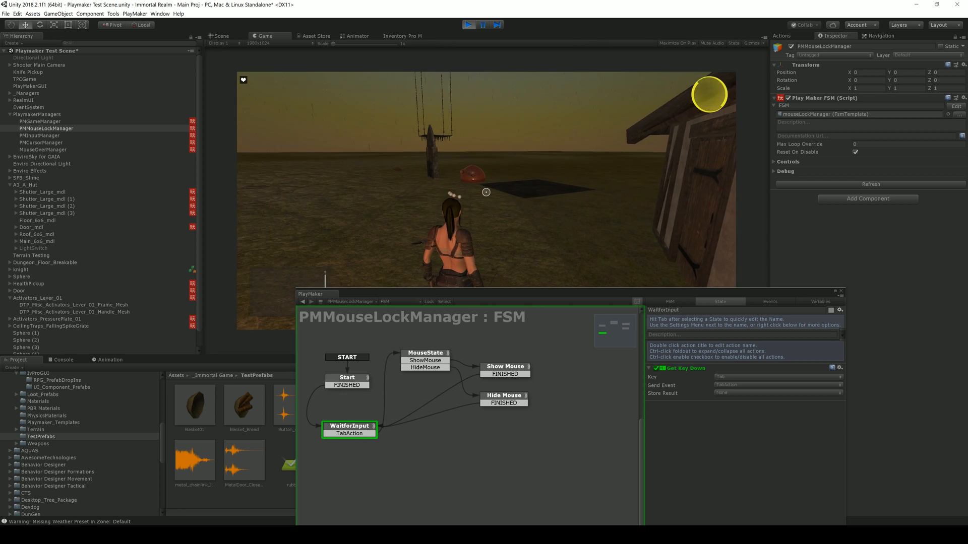
key(Tab)
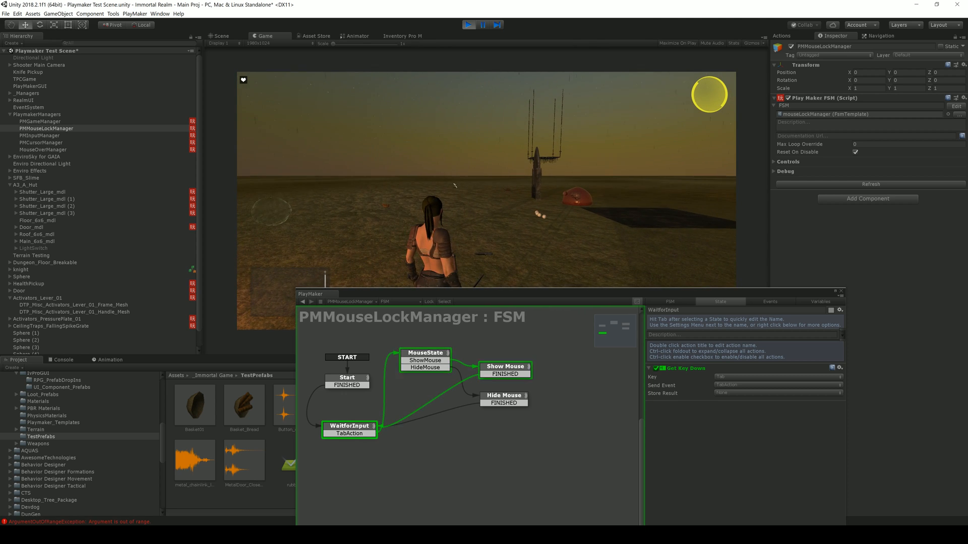
key(Tab)
key(Tab)
key(Tab)
key(Tab)
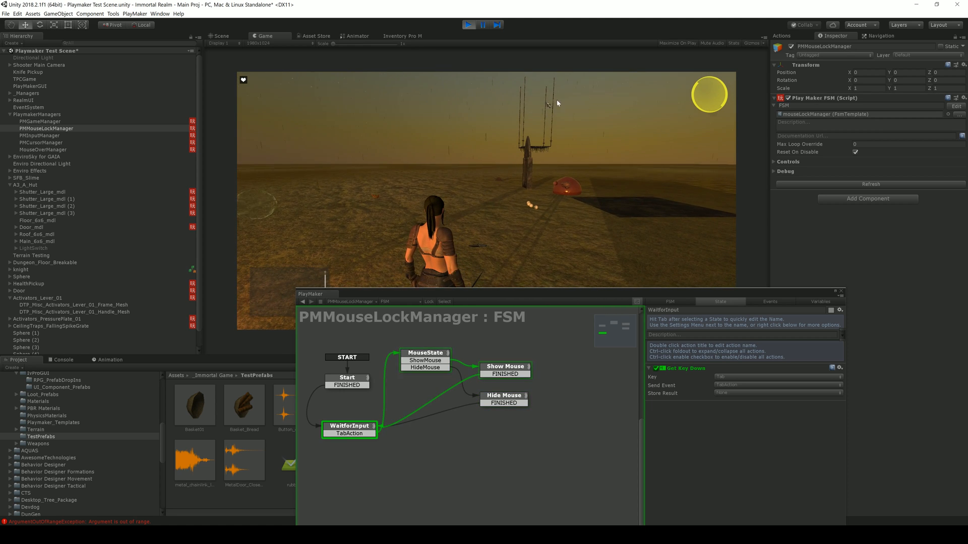
key(Tab)
key(Tab)
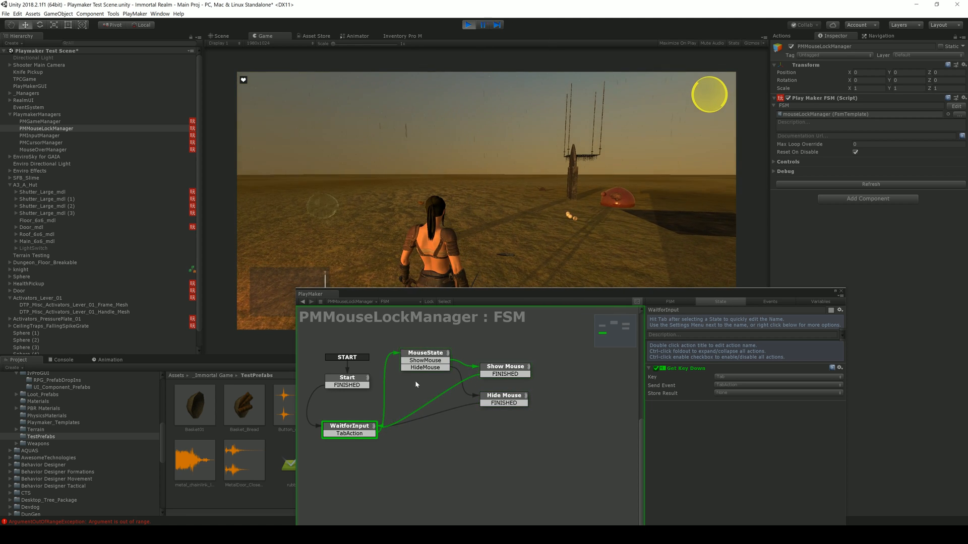
Inspect the Start and Show Mouse states of PMMouseLockManager during play, and stop play mode.
click(360, 390)
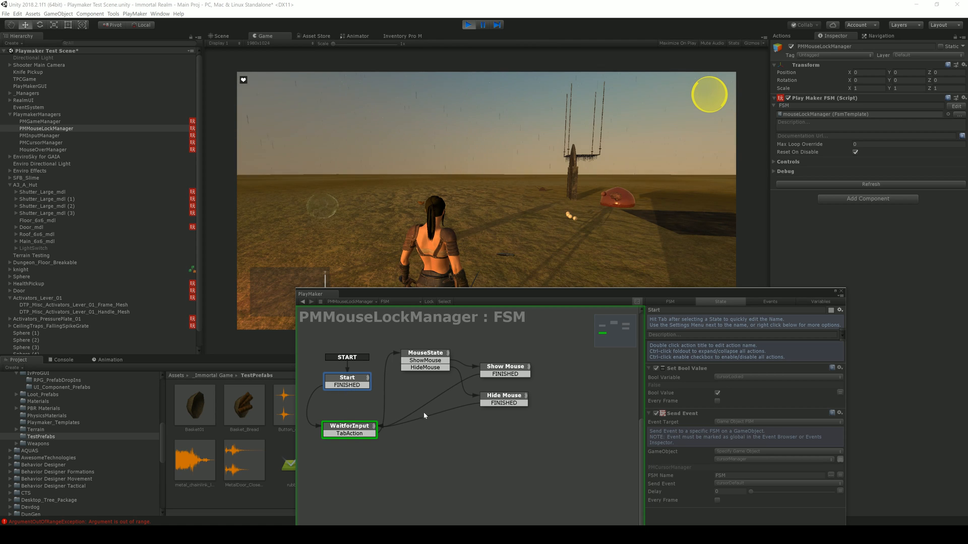
click(517, 368)
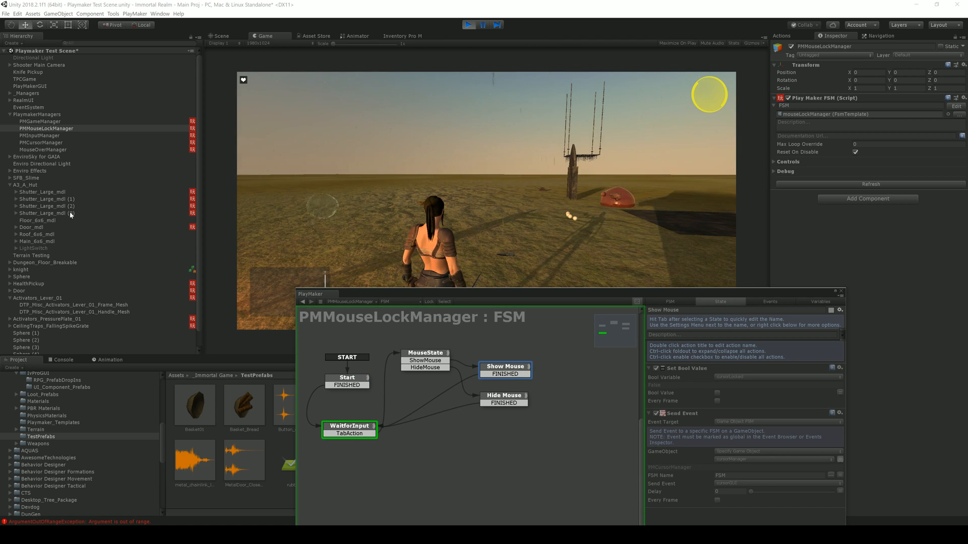
click(469, 26)
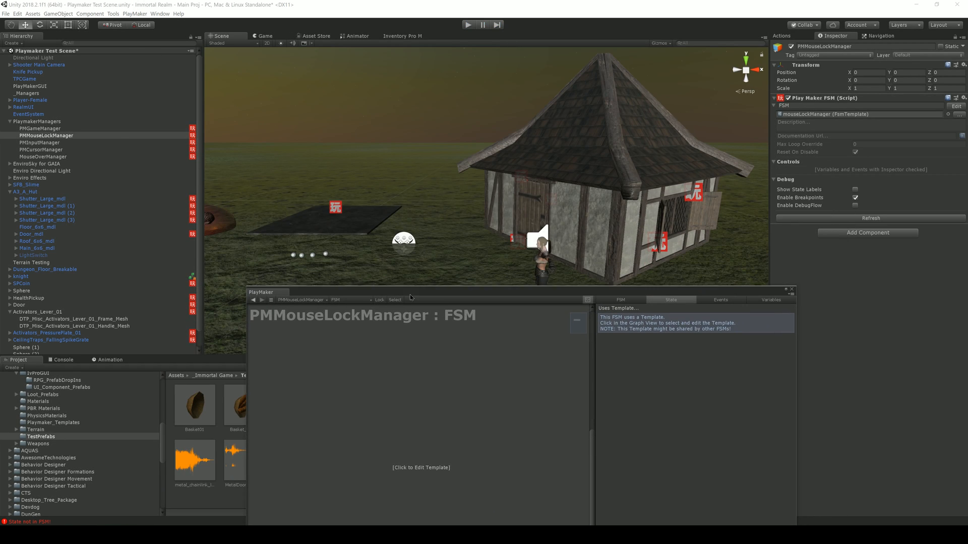
Show PMGameManager's FSM over the scene view and review its two Find Game Object actions.
click(63, 130)
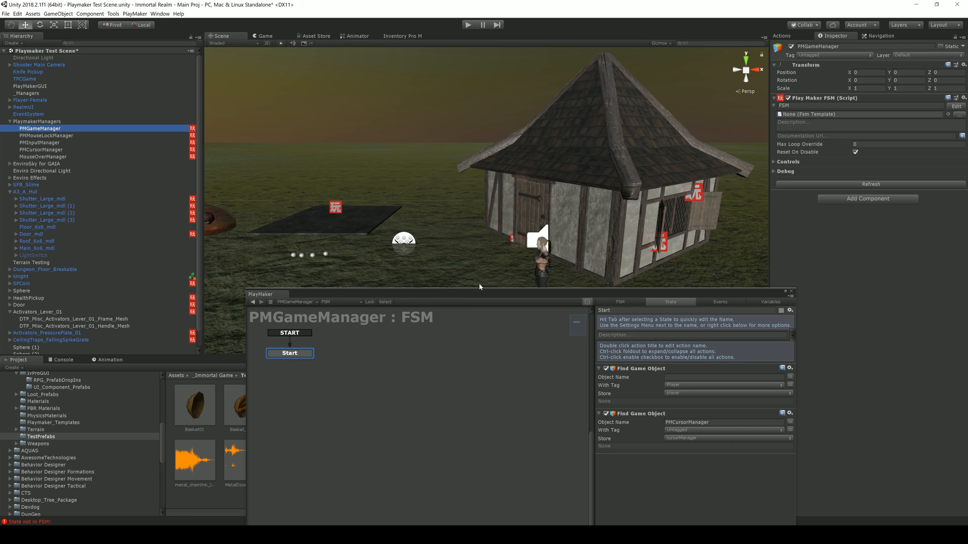
drag(489, 294, 505, 162)
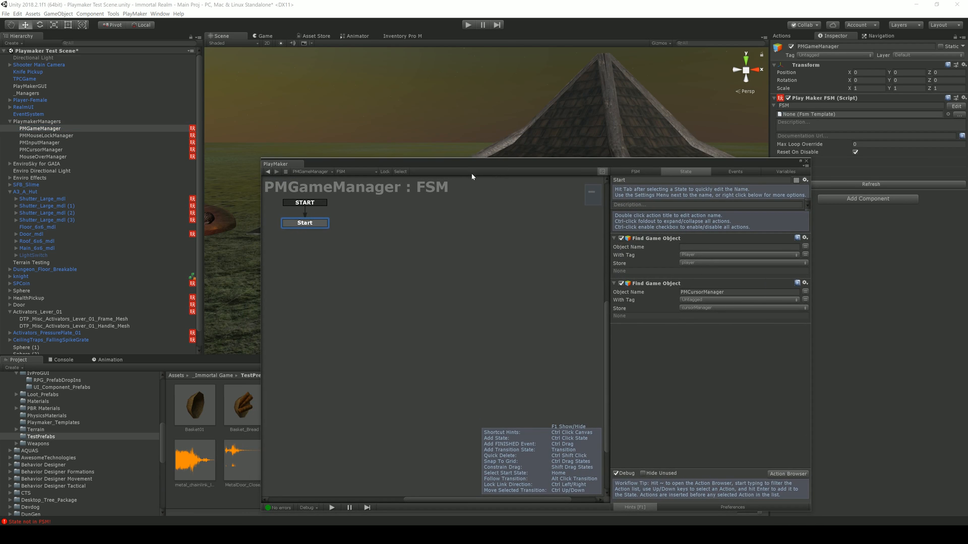
Reopen PMMouseLockManager's template and examine the Set Bool Value and Send Event actions in its Start state.
click(62, 136)
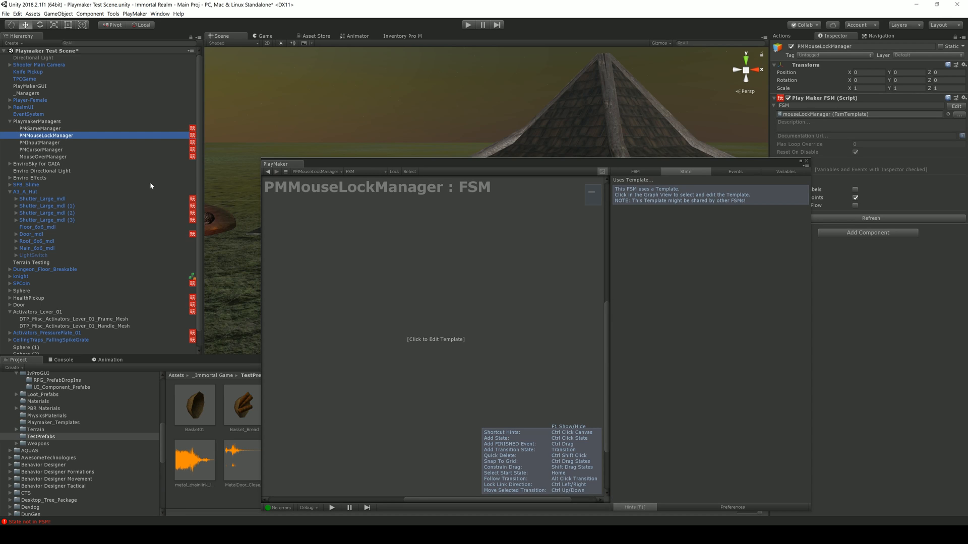
click(429, 338)
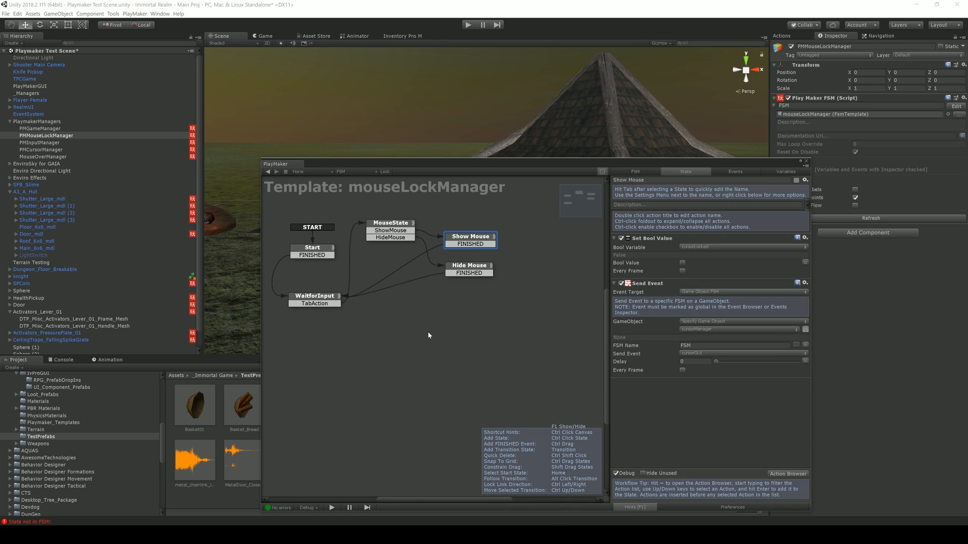
click(320, 247)
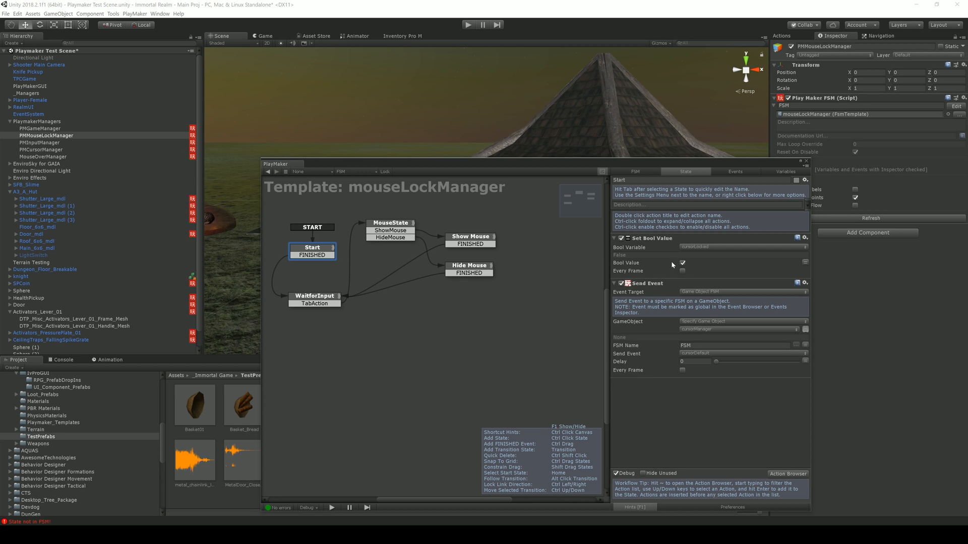
drag(594, 165, 613, 299)
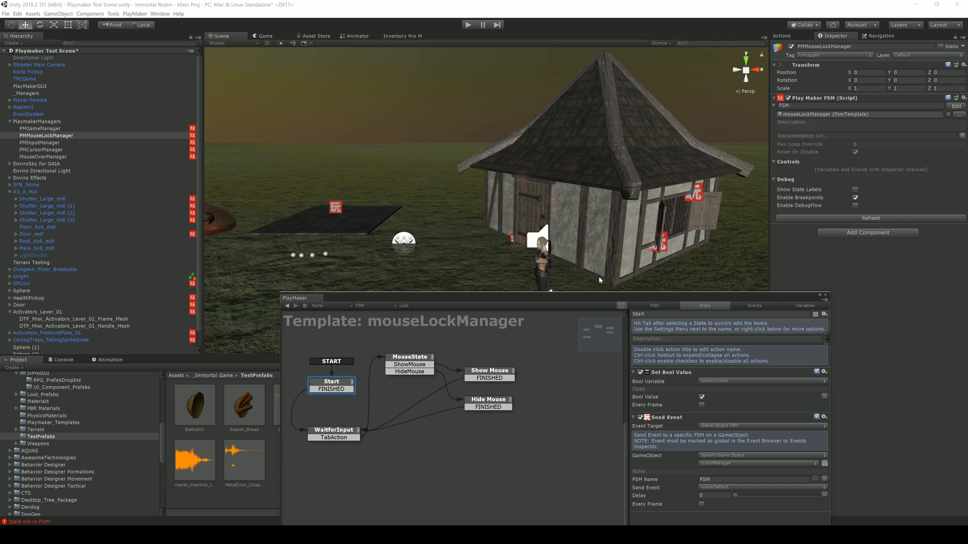
drag(600, 300, 564, 146)
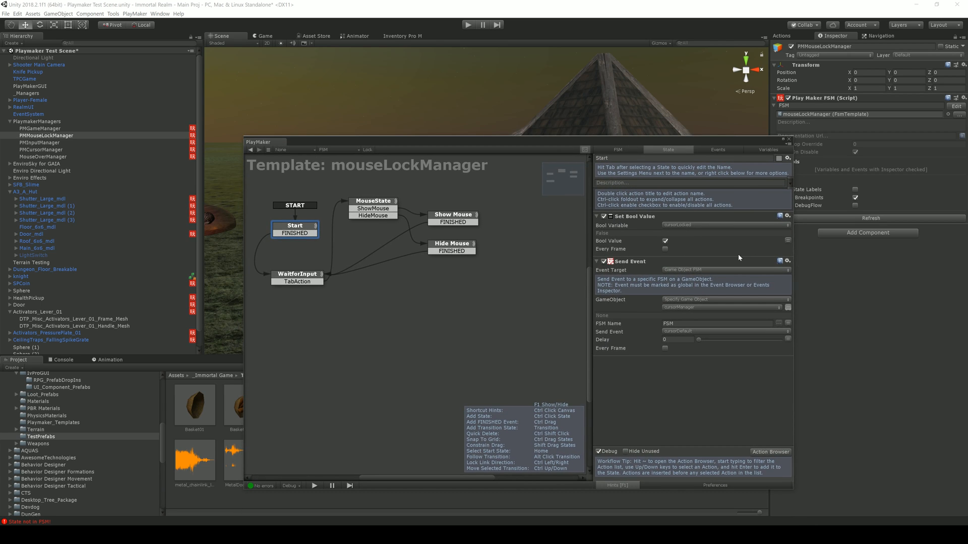
click(629, 265)
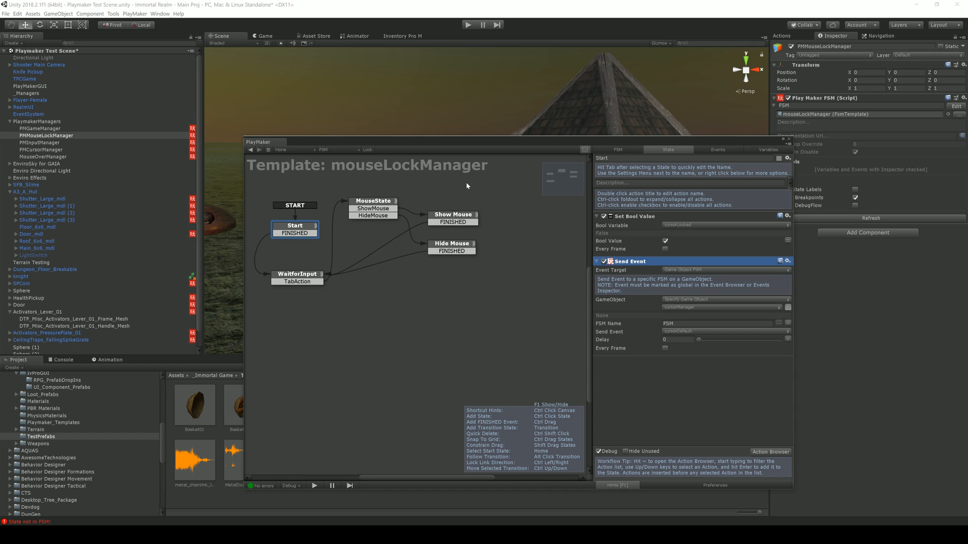
Examine MouseState's Bool Test and compare the actions in the Show Mouse and Hide Mouse states.
click(381, 208)
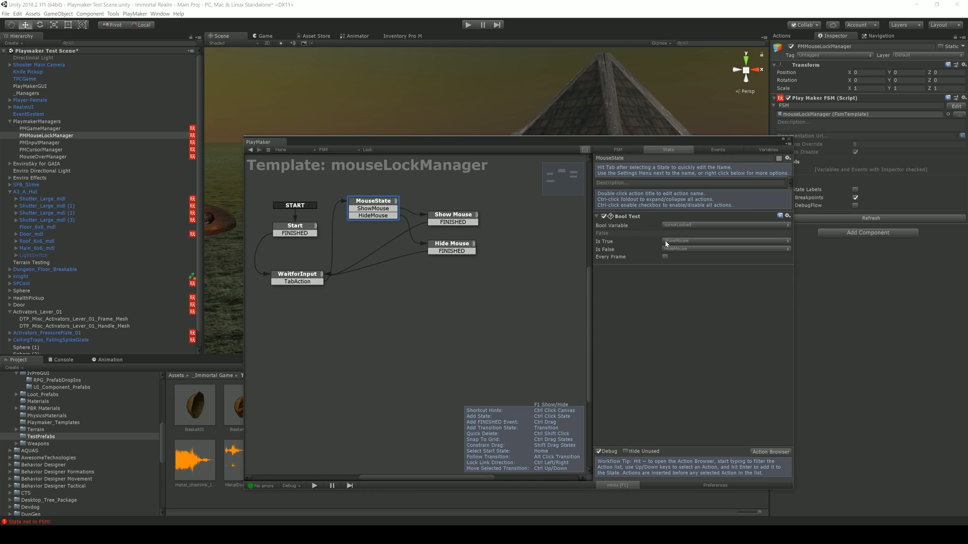
click(465, 215)
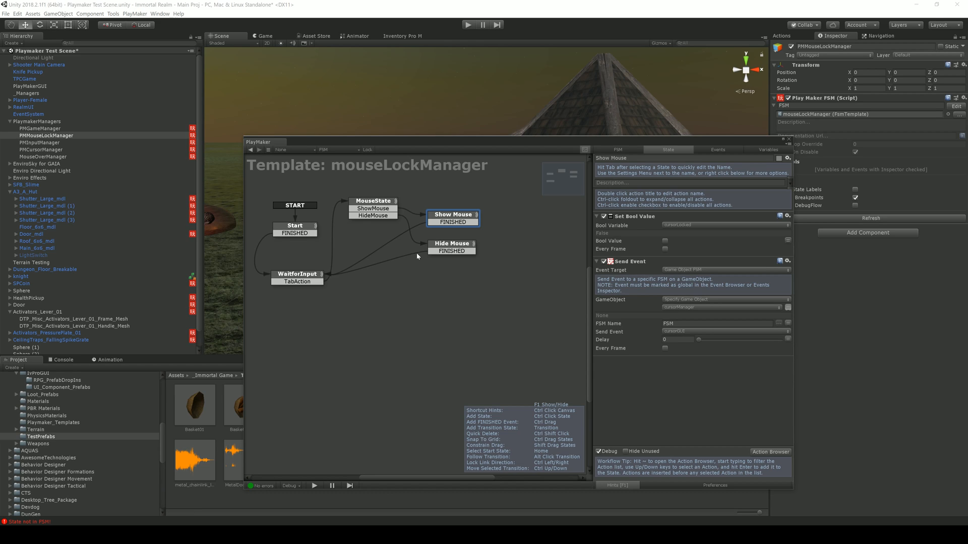
click(459, 247)
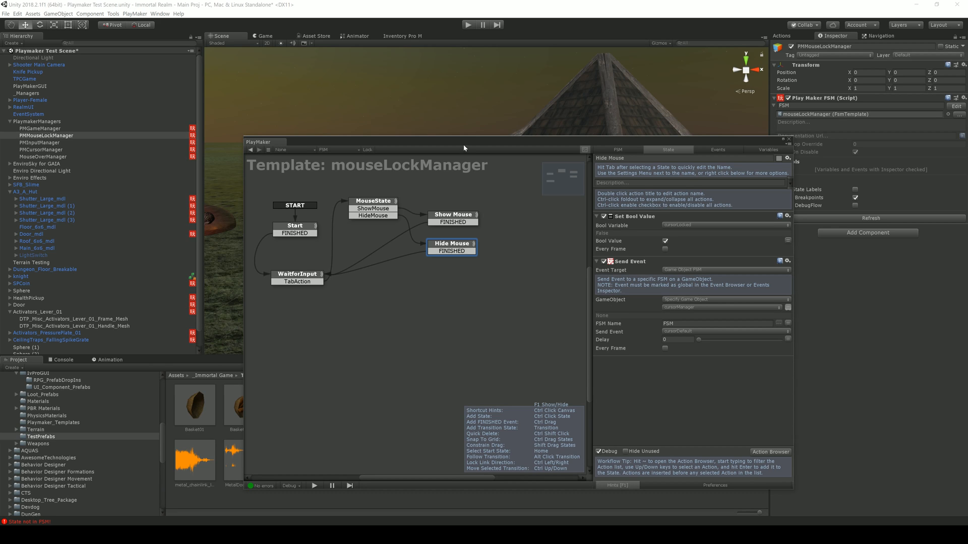
drag(460, 137, 459, 140)
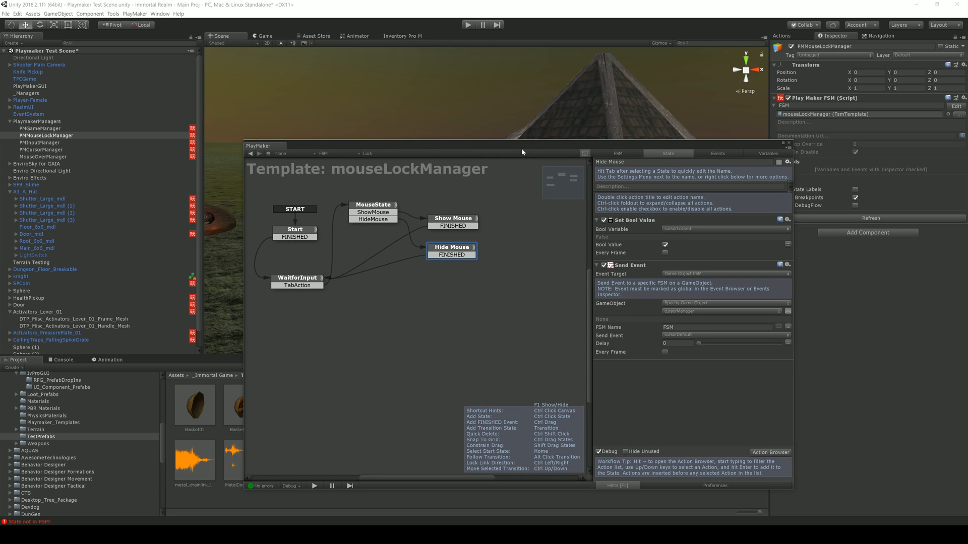
Open PMInputManager's template and examine the actions in its Start and Key Listener states.
click(50, 143)
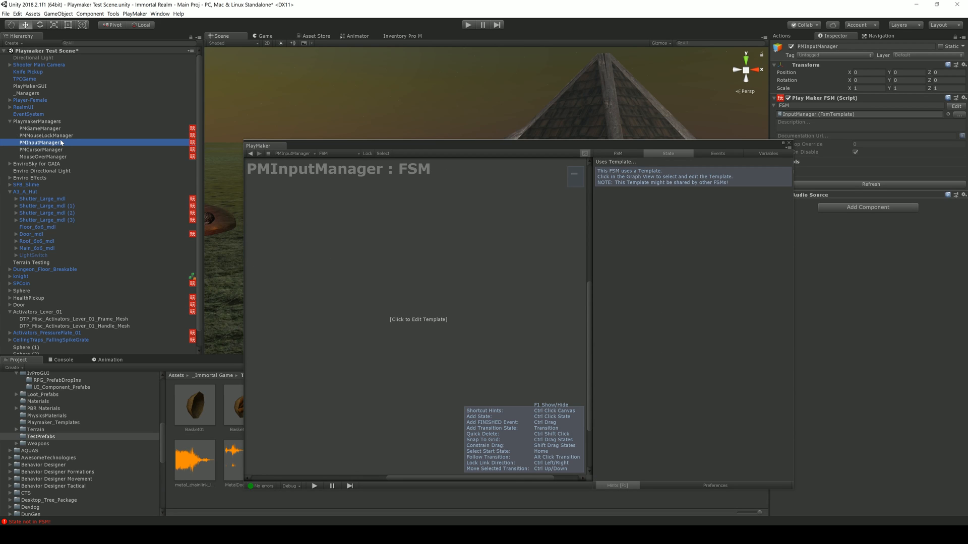
click(427, 321)
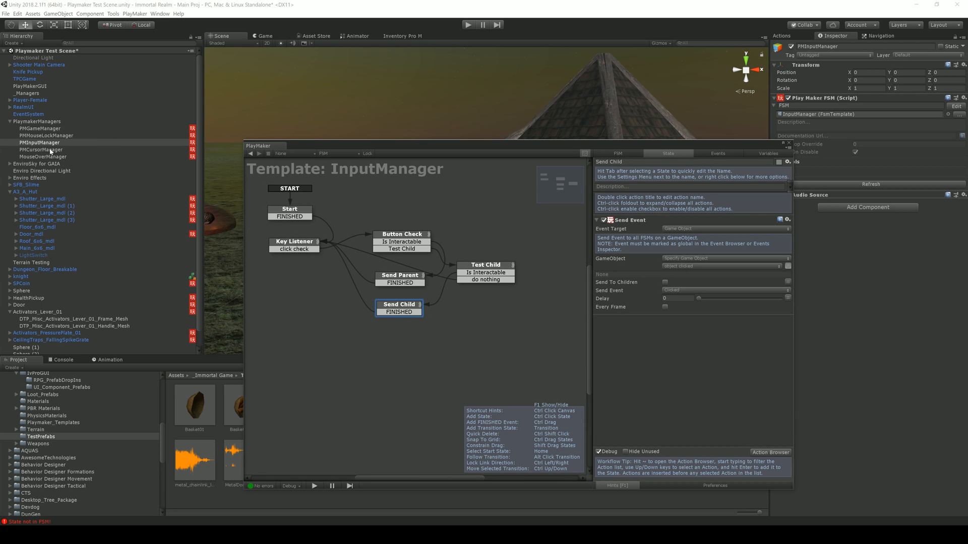
click(287, 214)
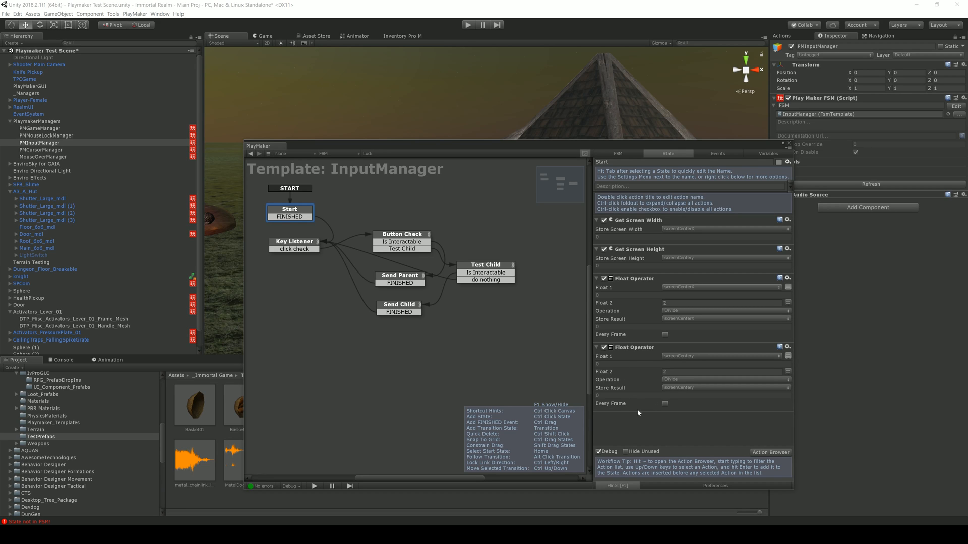
click(294, 245)
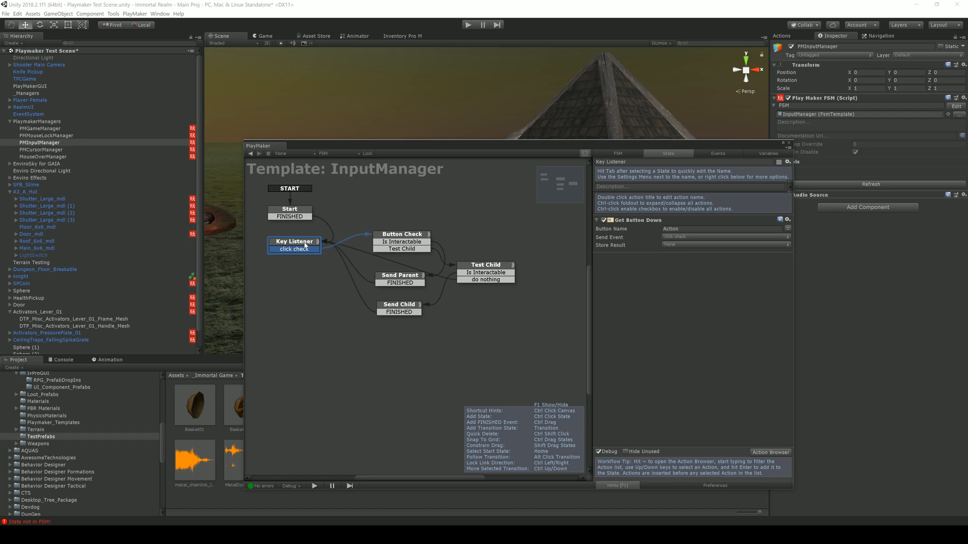
Examine the Screen Pick, Get Parent and Game Object Compare Tag actions in the Button Check state.
click(399, 235)
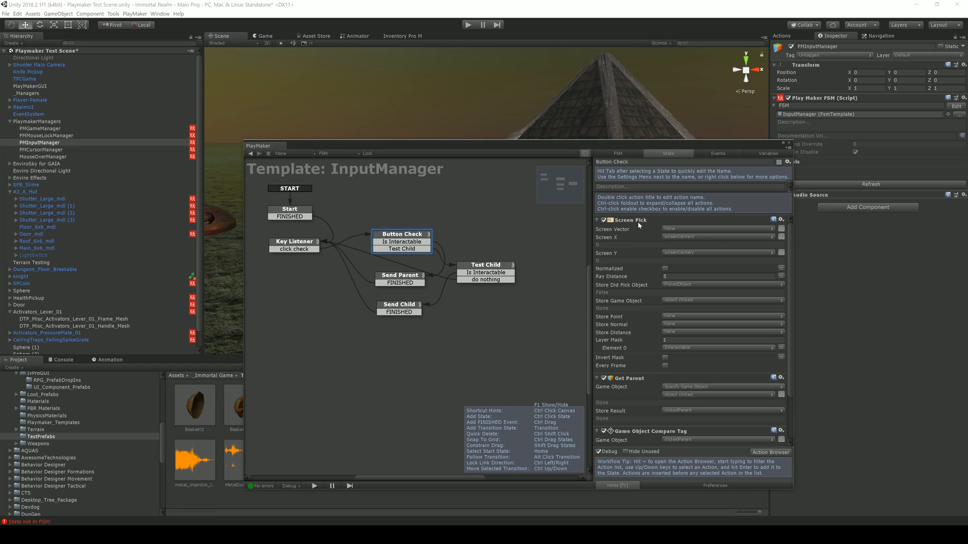
scroll(636, 228, down, 1)
scroll(630, 249, down, 1)
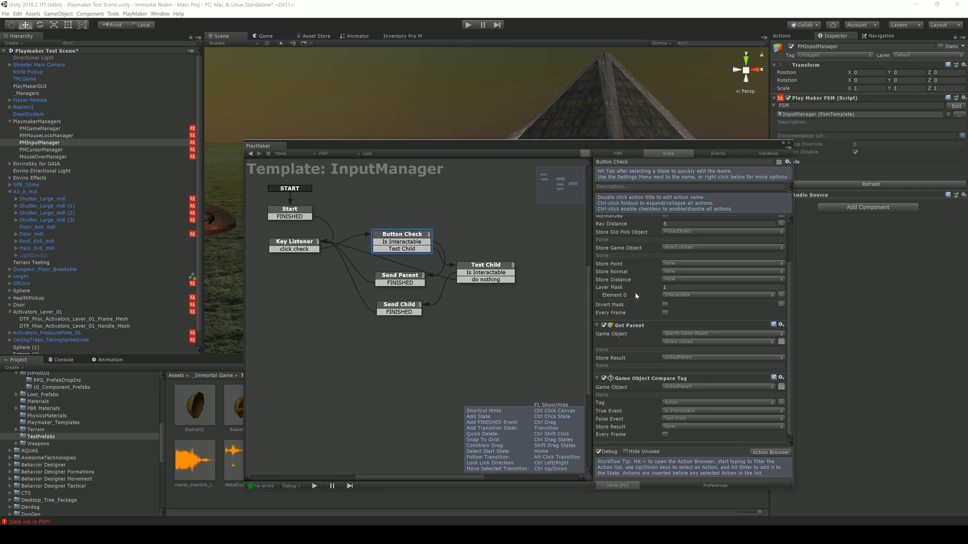
scroll(638, 288, up, 2)
scroll(626, 325, down, 2)
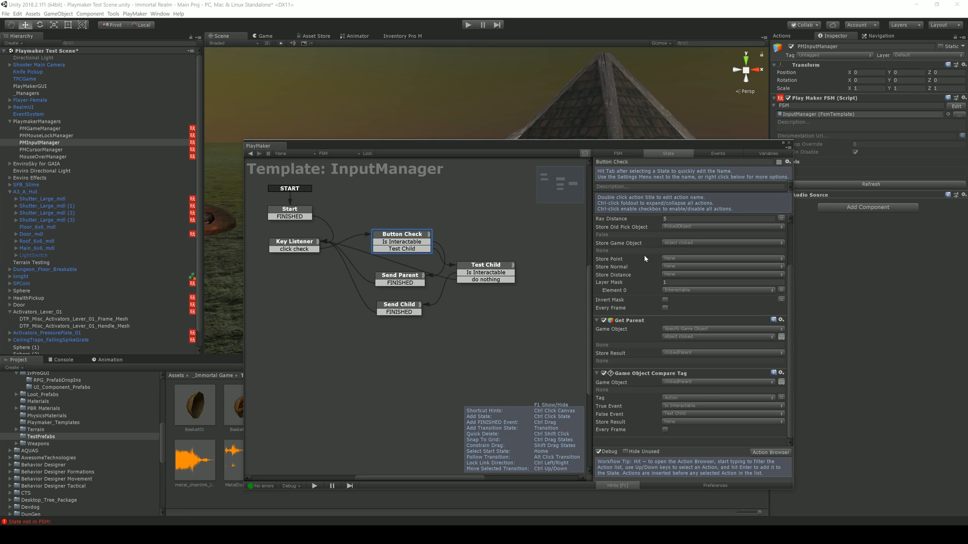
scroll(643, 263, up, 3)
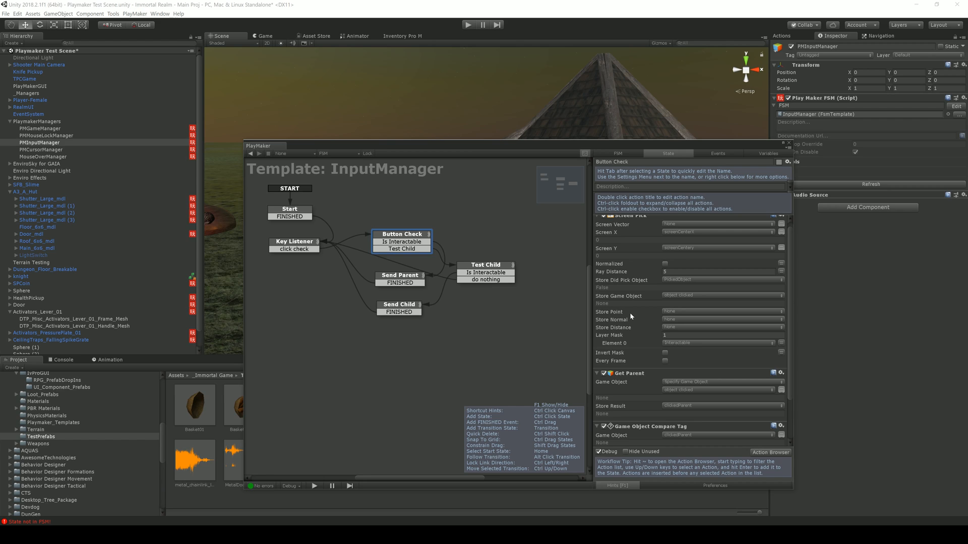
scroll(630, 313, down, 3)
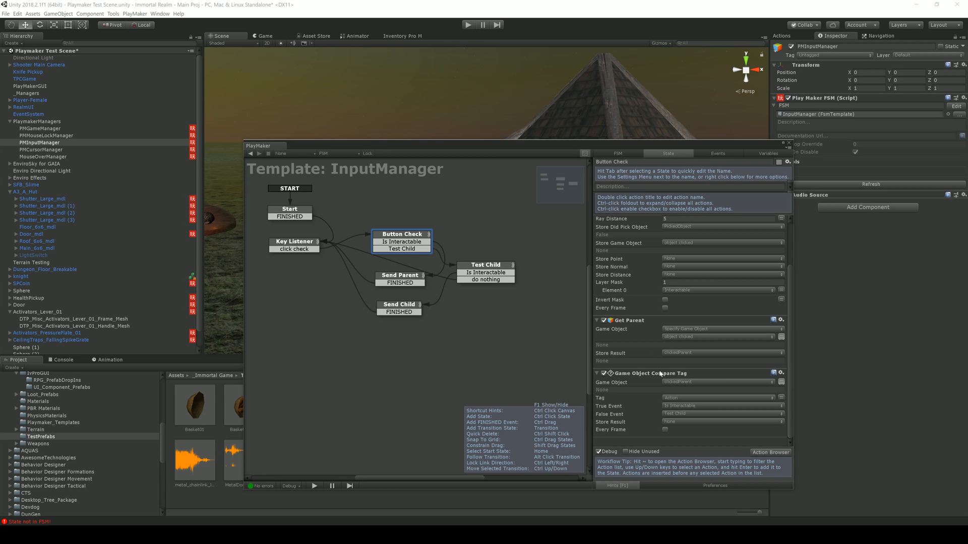
scroll(691, 327, up, 3)
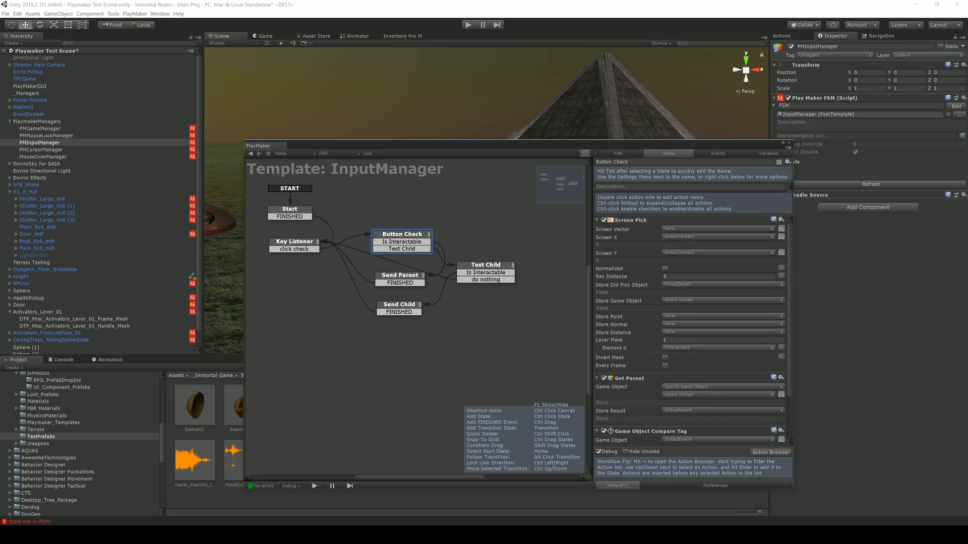
scroll(625, 280, down, 3)
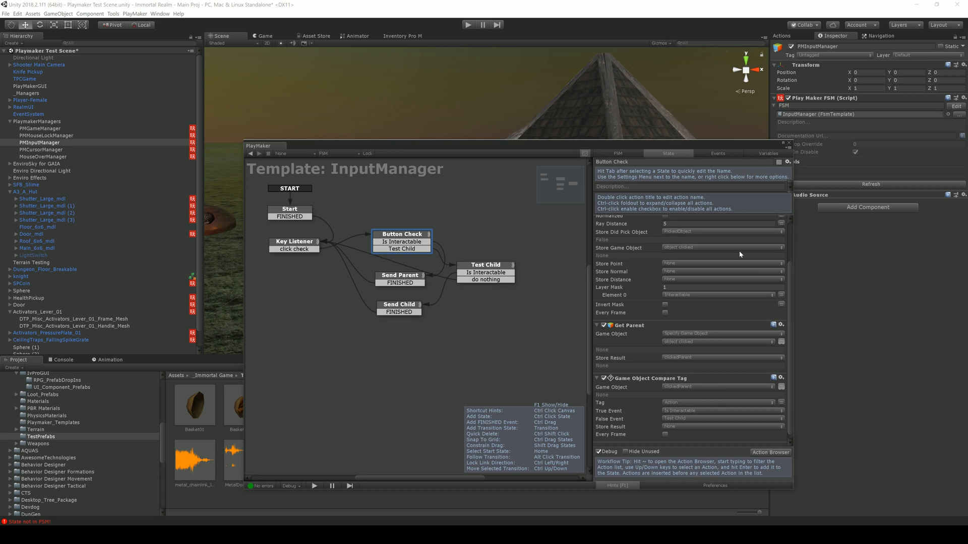
scroll(650, 338, down, 1)
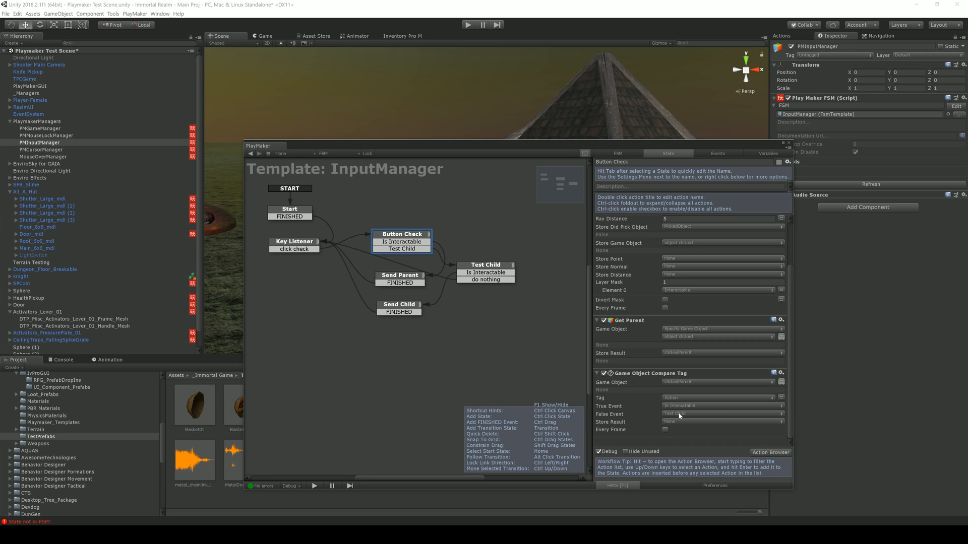
Examine Test Child's tag comparison, compare the Send Event actions in Send Parent and Send Child, and return to the Key Listener state.
click(488, 267)
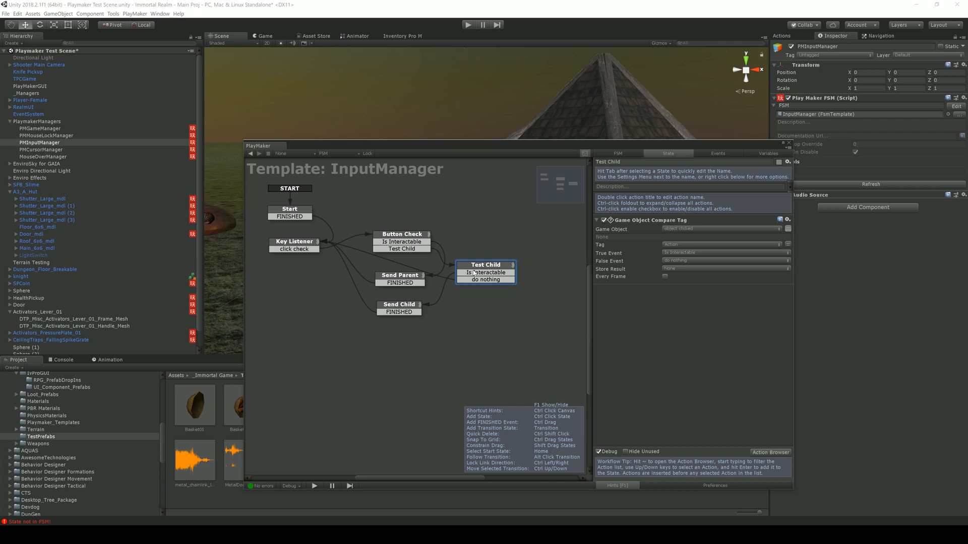
click(404, 306)
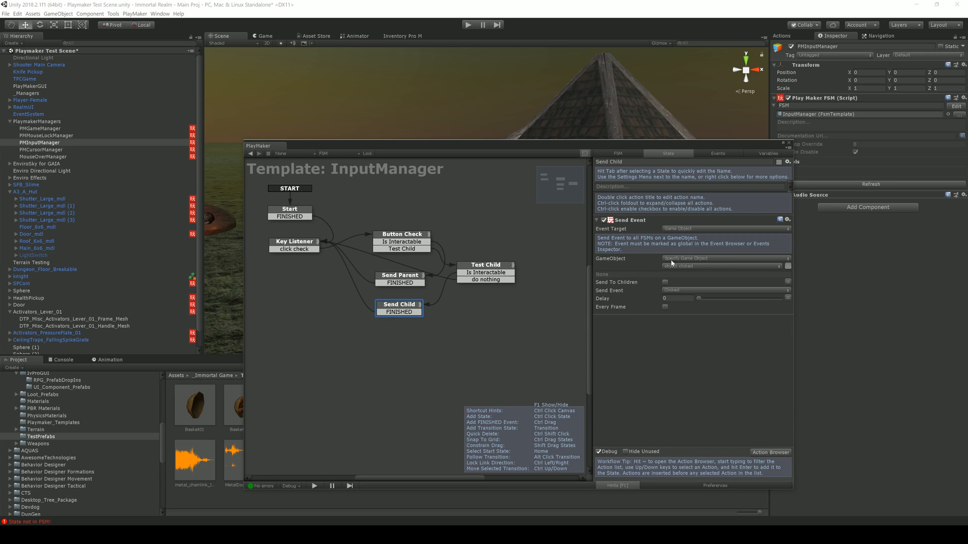
click(402, 283)
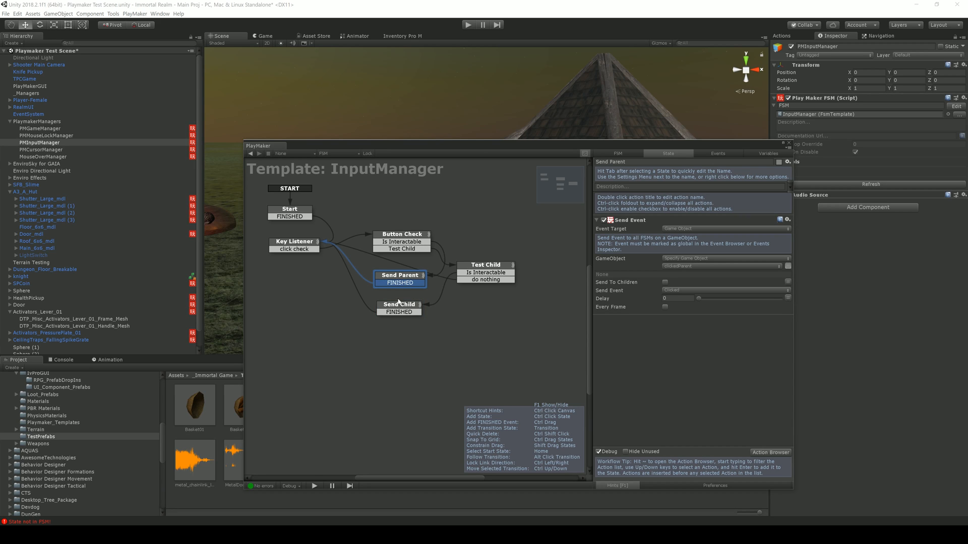
click(397, 311)
click(395, 276)
click(394, 305)
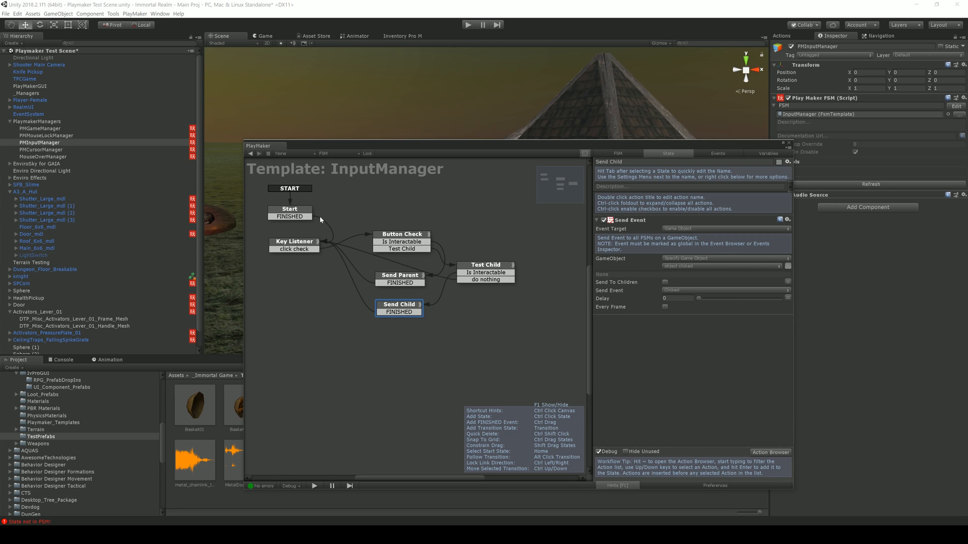
click(389, 277)
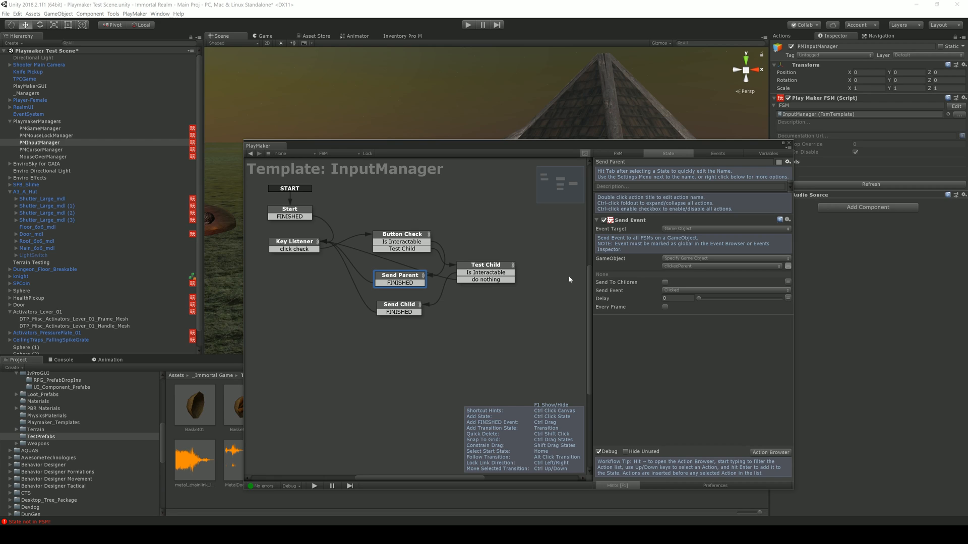
click(406, 309)
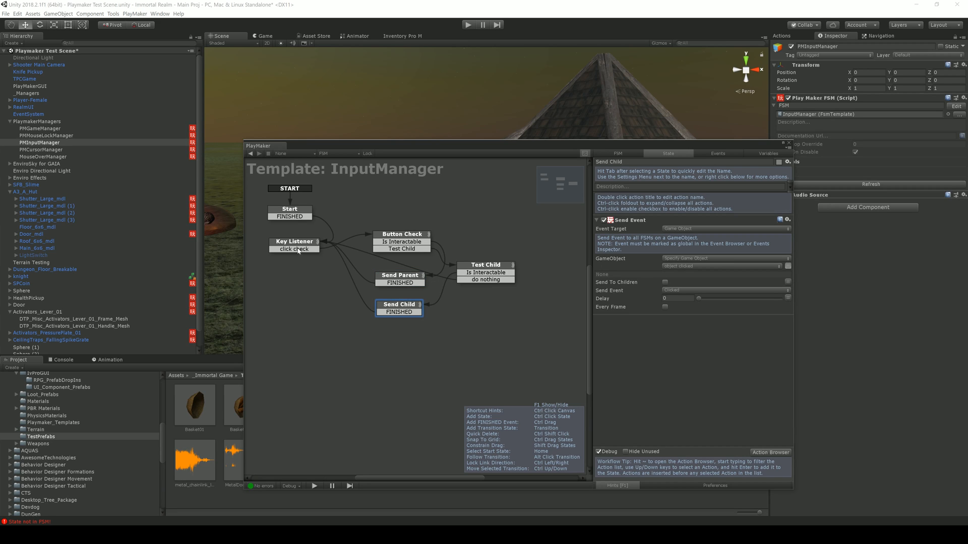
click(293, 248)
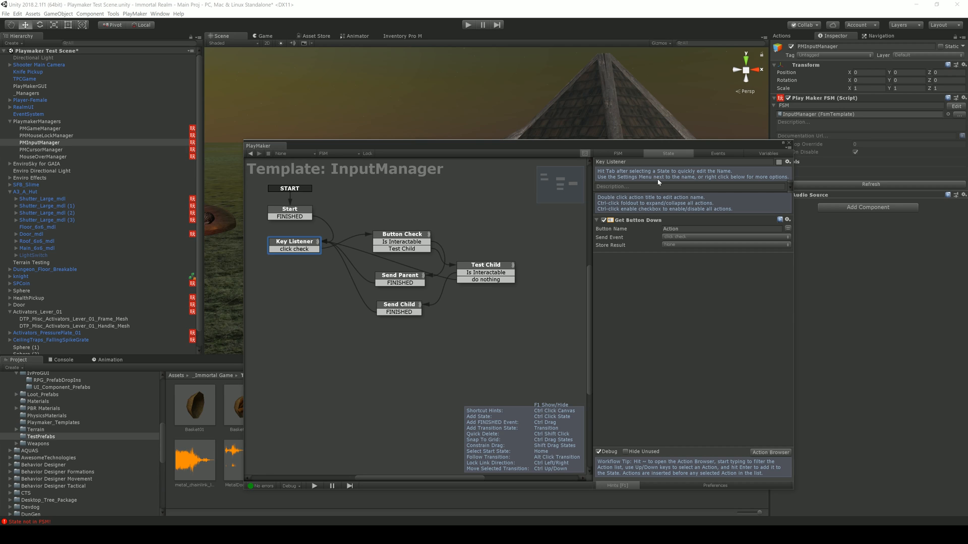
Uncover the scene view, focus on A3_A_Hut, and inspect the tag and layer shared by its four Shutter_Large_mdl objects.
drag(501, 150, 703, 371)
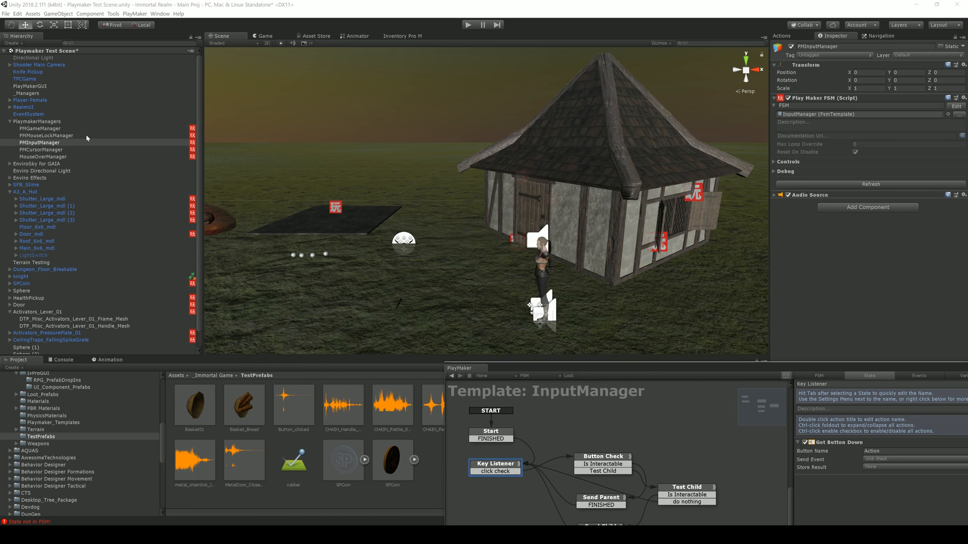
click(10, 121)
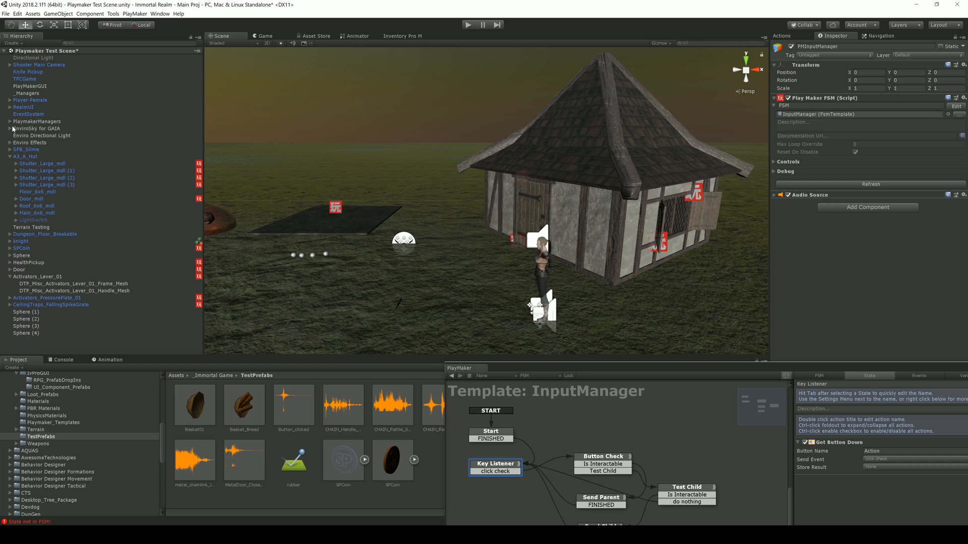
click(21, 157)
right_drag(455, 202, 515, 198)
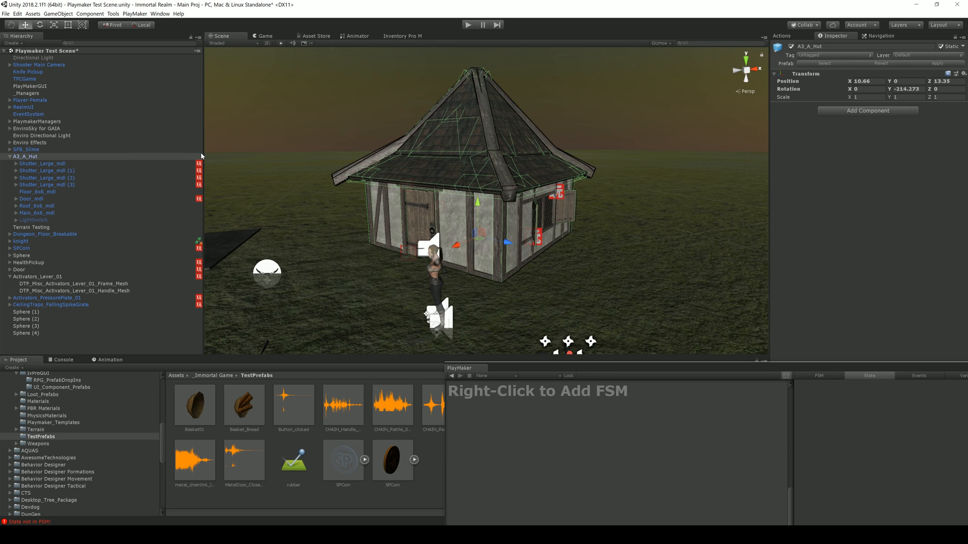
click(56, 164)
shift+click(50, 185)
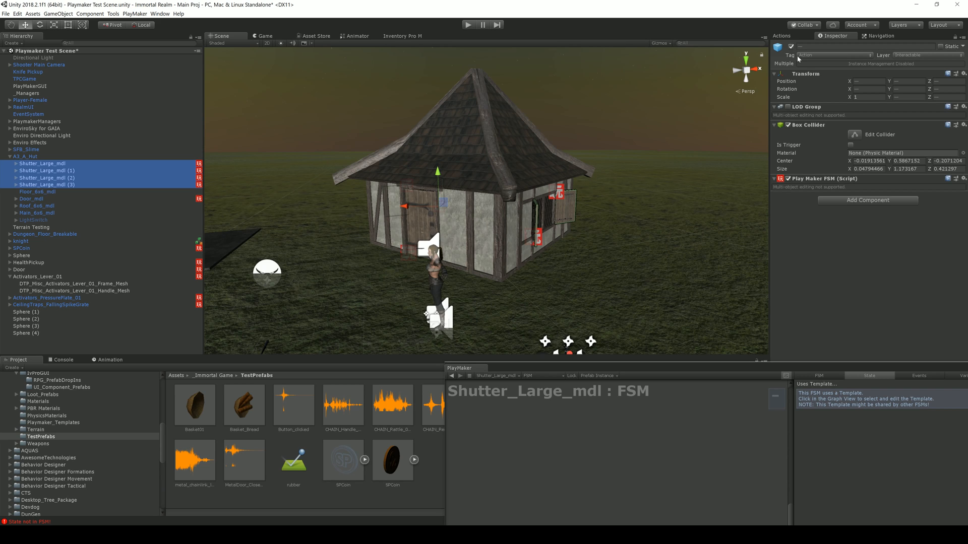
Inspect the hut's Door_mdl tag, layer and components, and view the door up close in the scene.
click(35, 199)
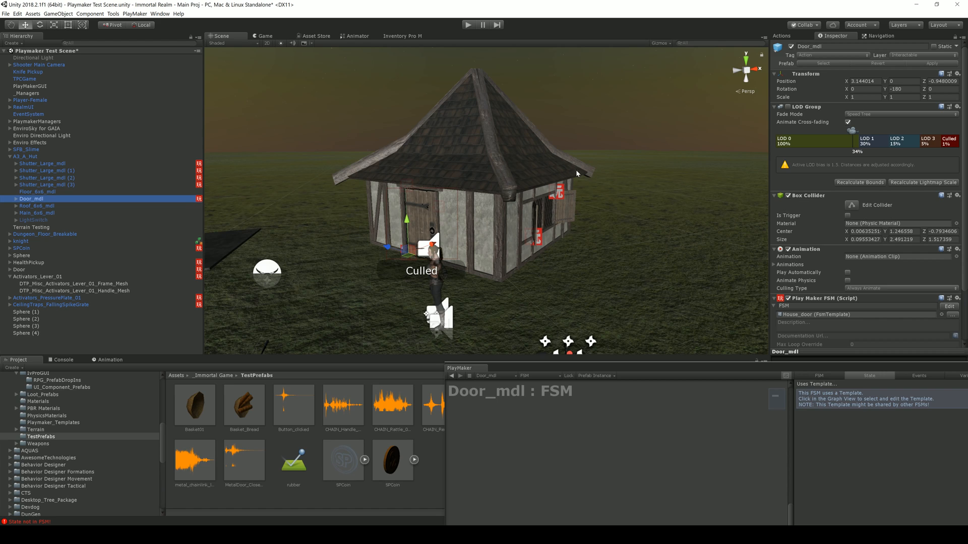
click(51, 206)
click(43, 202)
key(w)
right_drag(414, 216, 451, 218)
key(a)
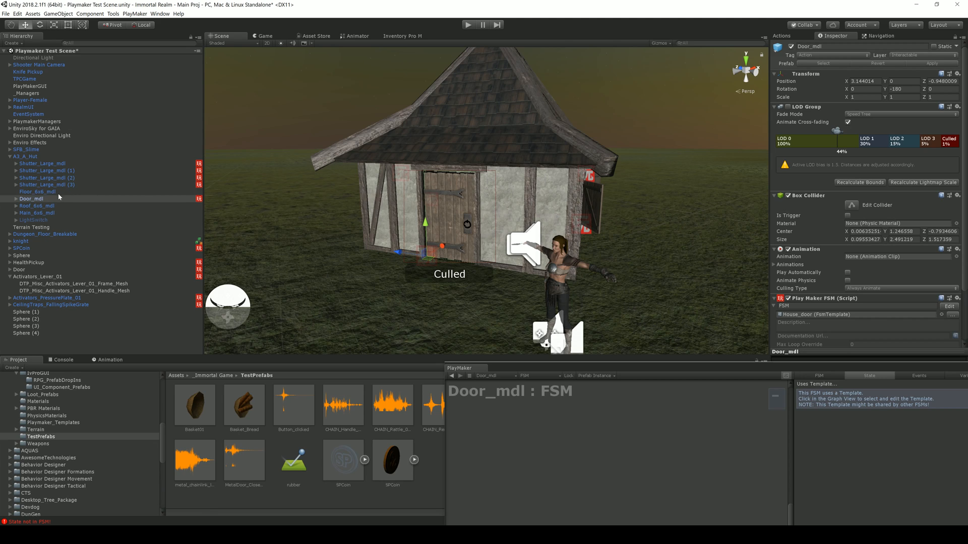
Open Door_mdl's House_door template, review its states, and move the FSM editor back off the scene view.
drag(546, 374, 382, 158)
click(447, 329)
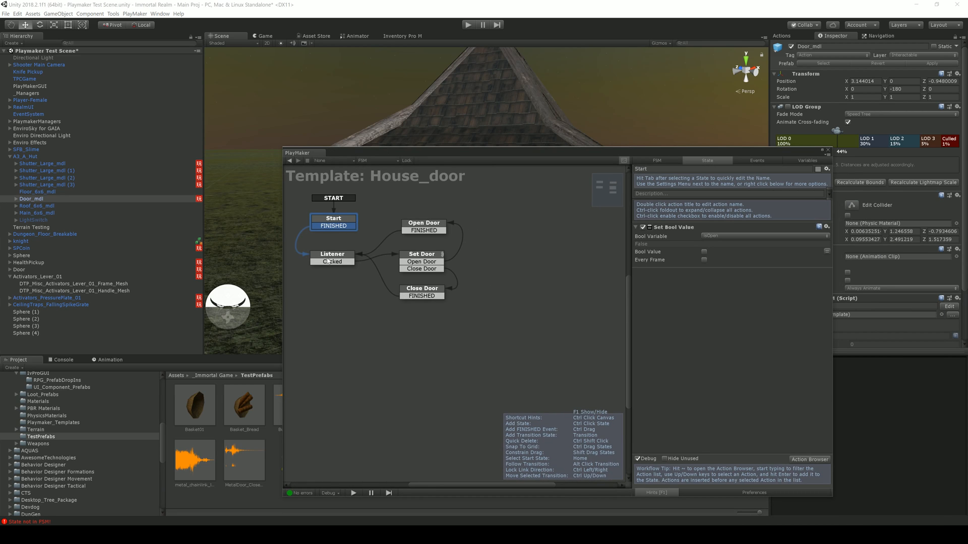
drag(364, 152, 513, 290)
Collapse A3_A_Hut and select Activators_Lever_01 to inspect its tag, layer and FSM.
click(10, 157)
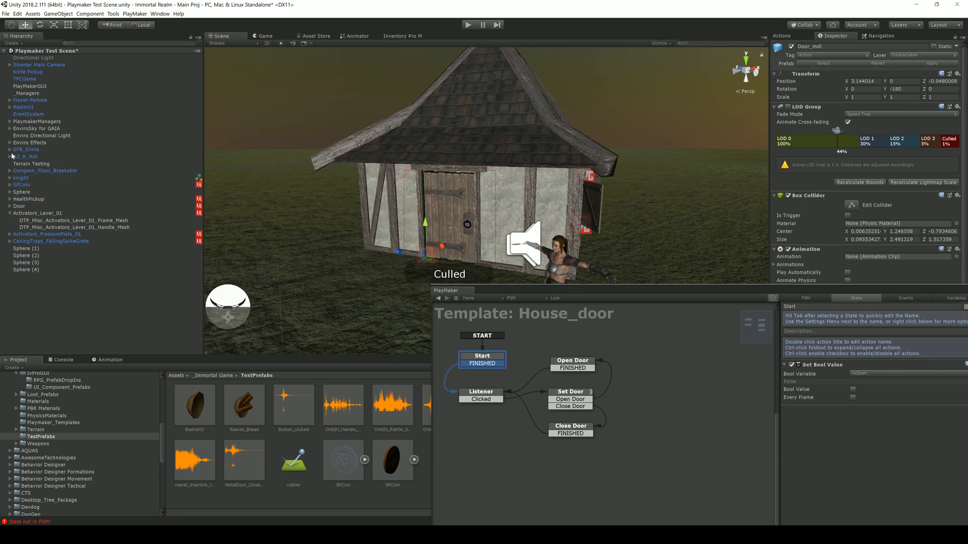
right_drag(345, 186, 498, 220)
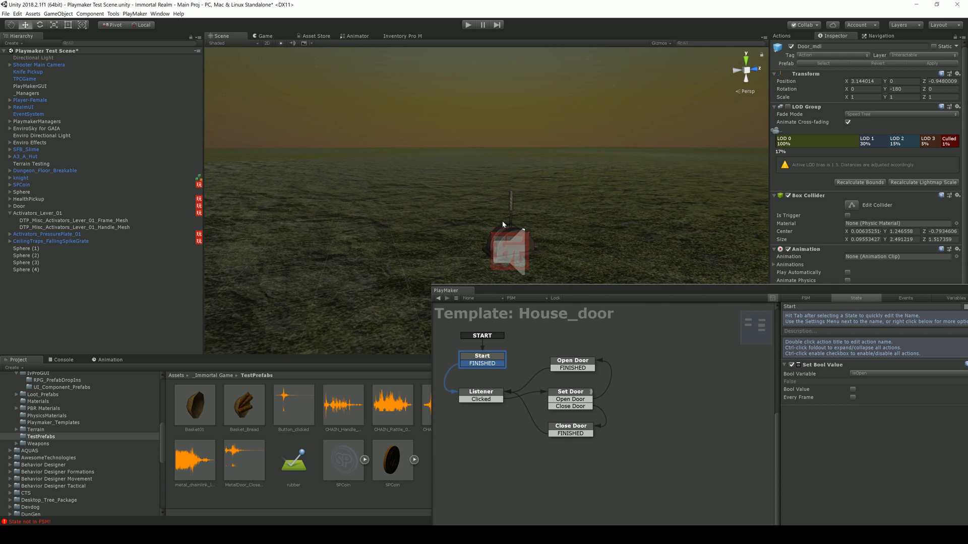
click(512, 233)
click(58, 215)
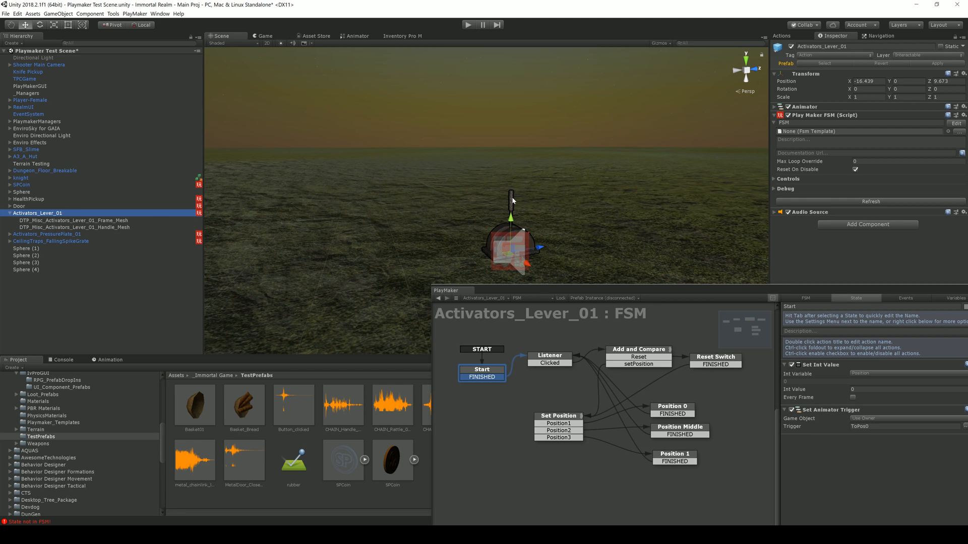
Look around the scene at the pressure plate, ceiling spike trap and stone door, and return to the hut.
right_drag(379, 225, 655, 204)
right_drag(474, 205, 443, 256)
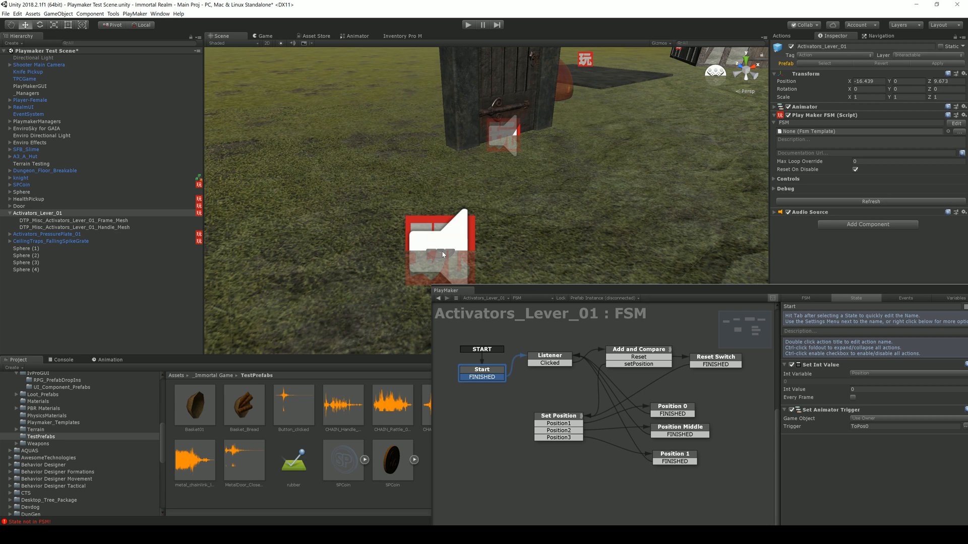
right_drag(416, 210, 383, 101)
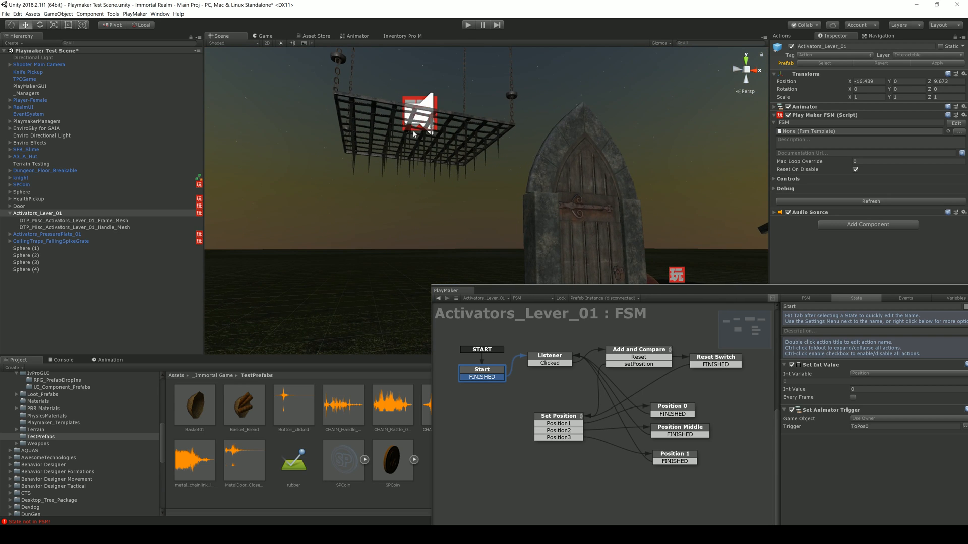
right_drag(409, 164, 454, 224)
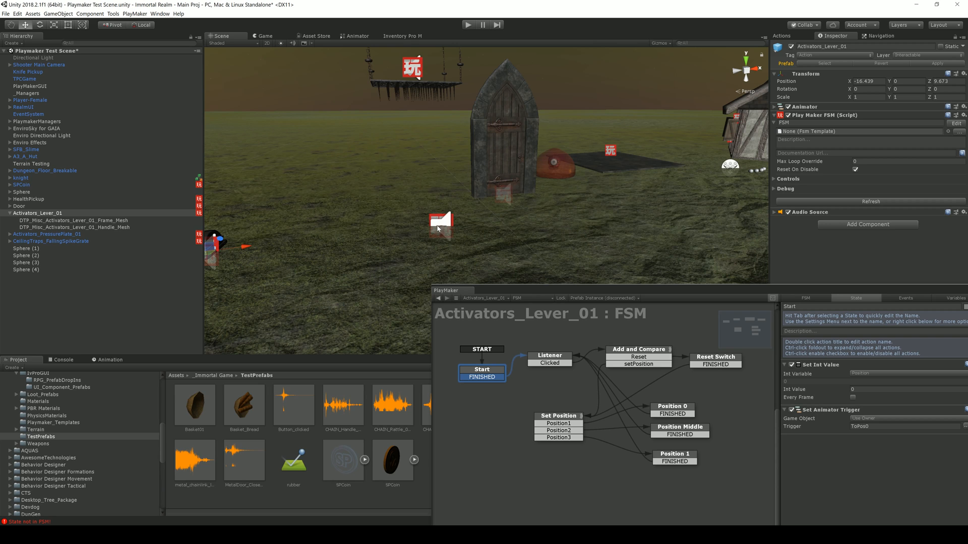
right_drag(419, 180, 497, 183)
key(w)
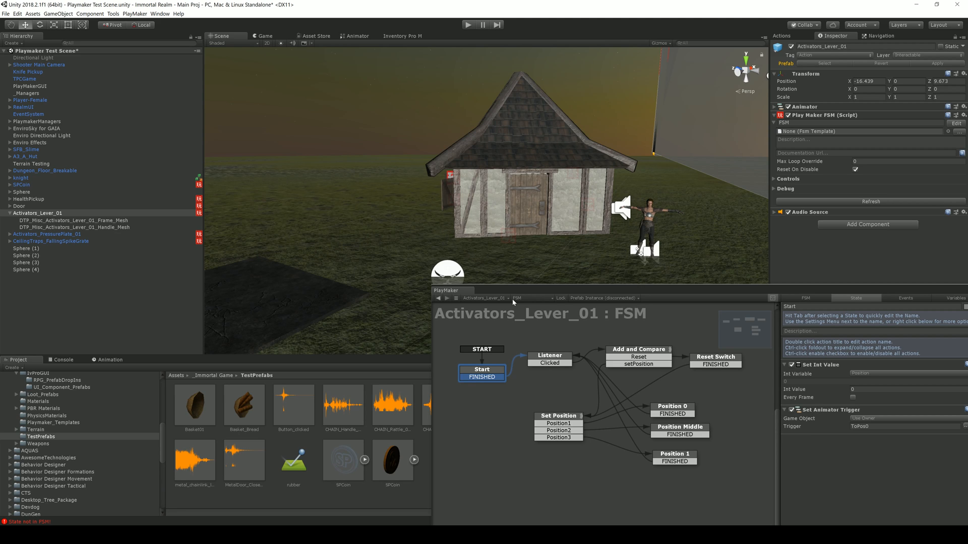
Expand PlaymakerManagers in the hierarchy to list its manager objects.
click(34, 129)
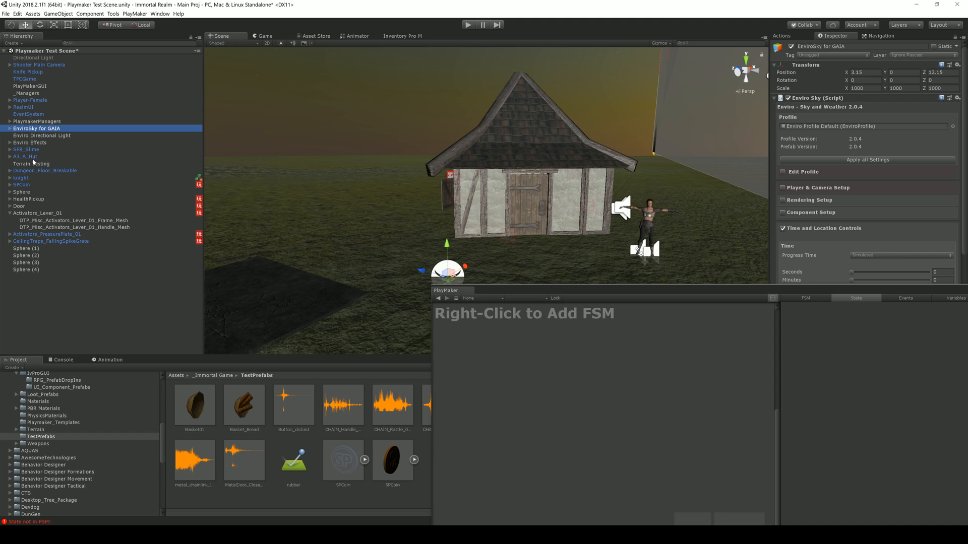
click(9, 121)
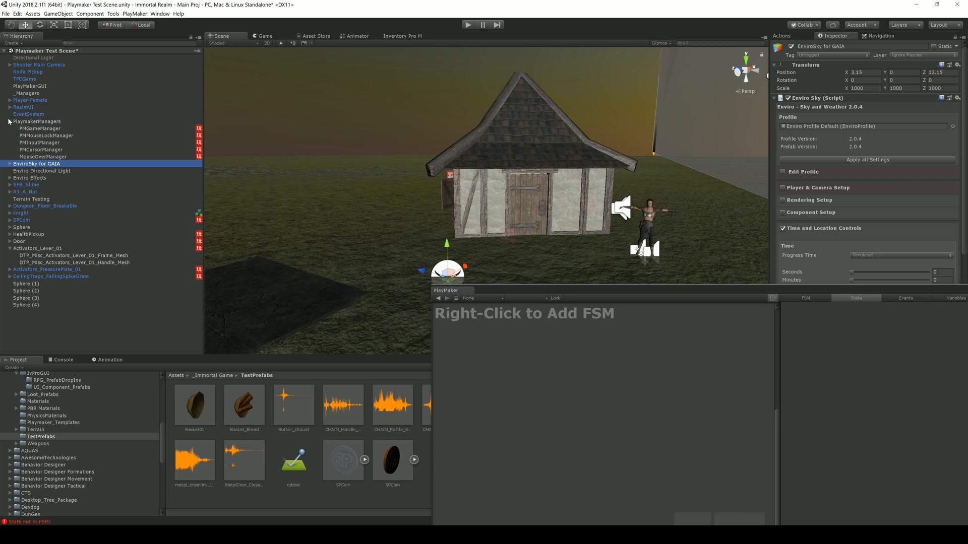
Check PMMouseLockManager, open PMInputManager's InputManager template, and move the FSM editor up to show its full state graph and Key Listener actions.
click(59, 136)
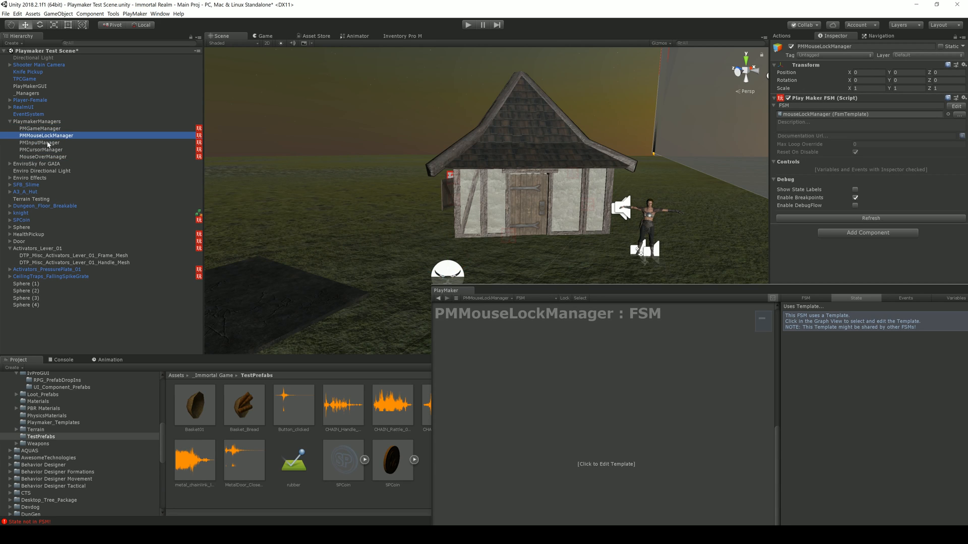
click(48, 143)
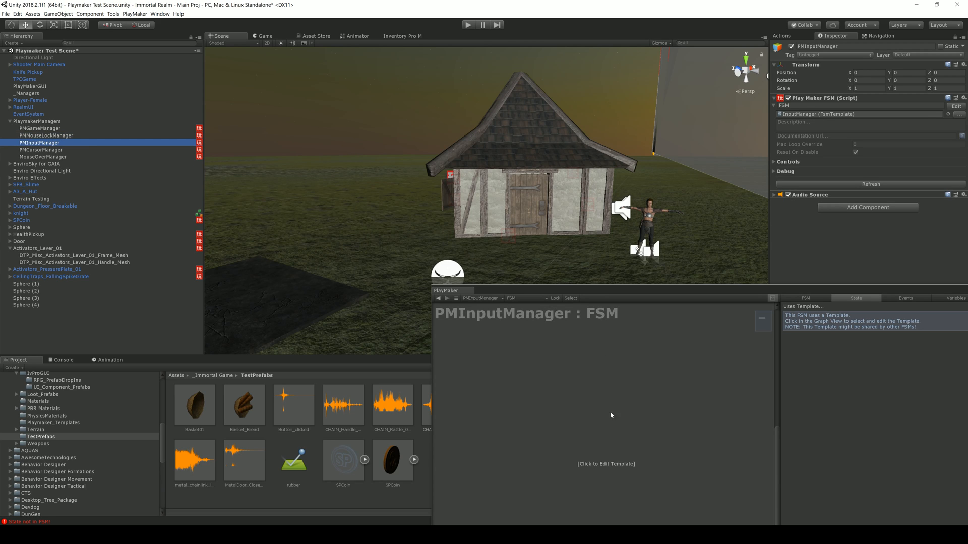
click(617, 464)
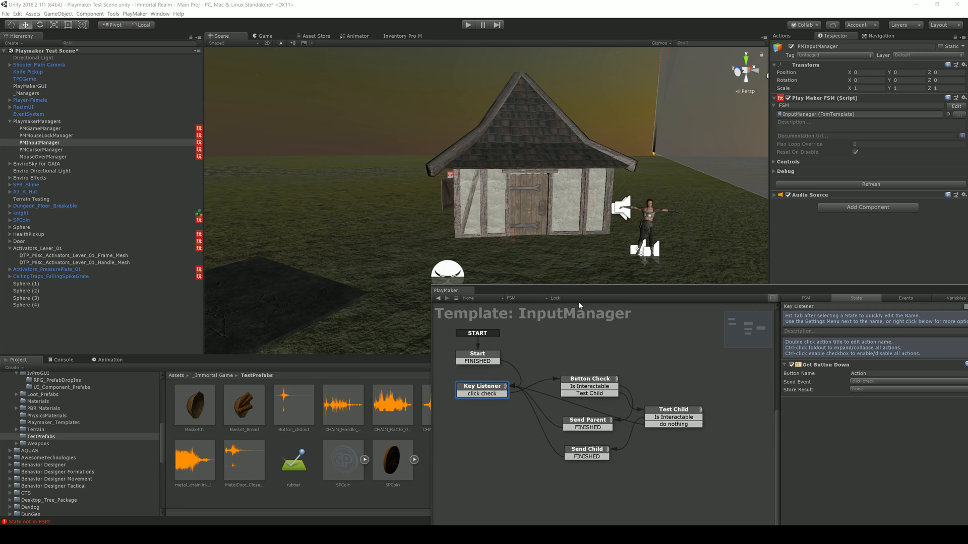
drag(510, 288, 308, 136)
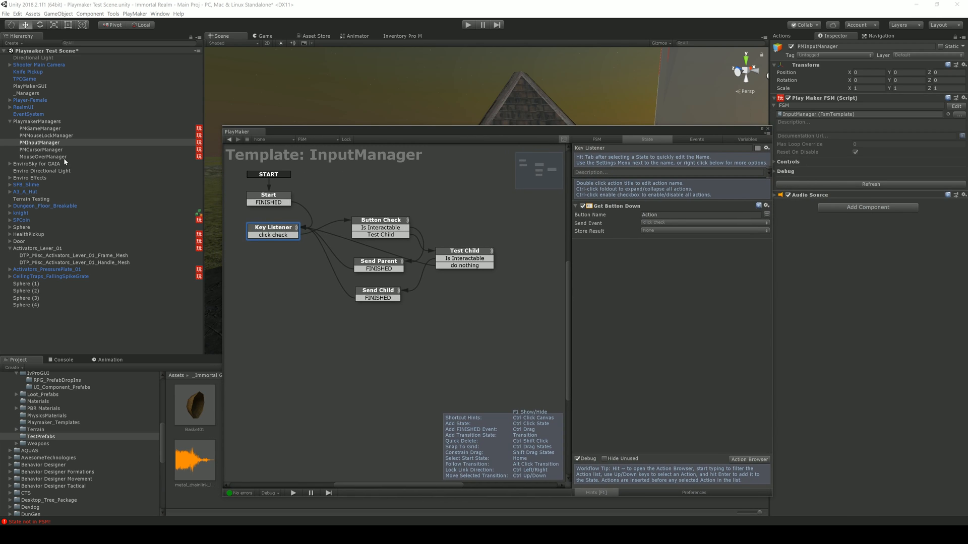
Open PMCursorManager's CursorManager template and inspect the actions of its Allow Input state.
click(41, 150)
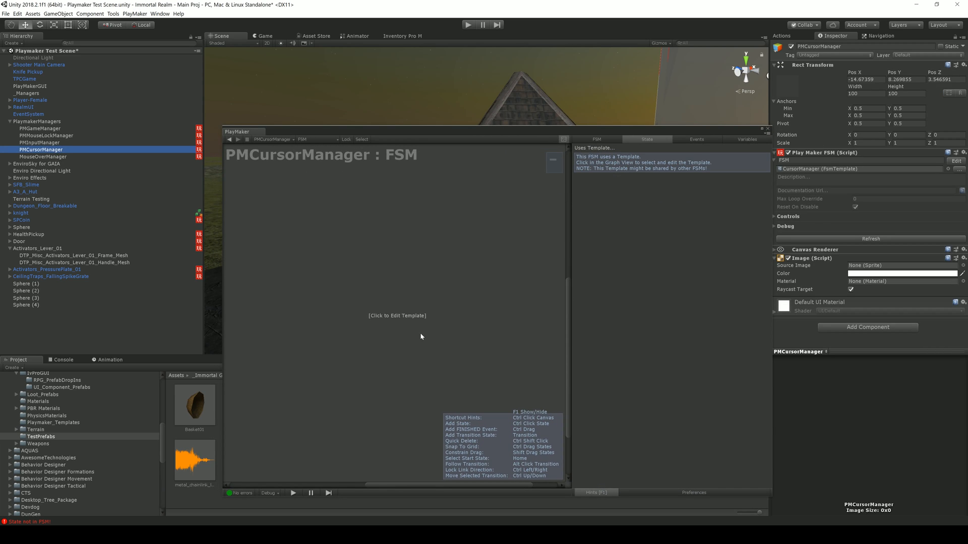
click(423, 318)
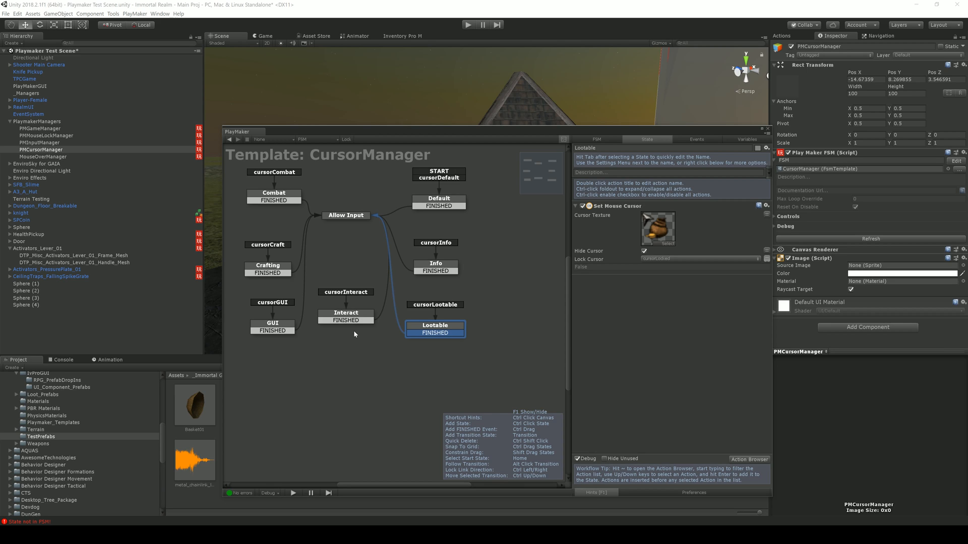
click(346, 217)
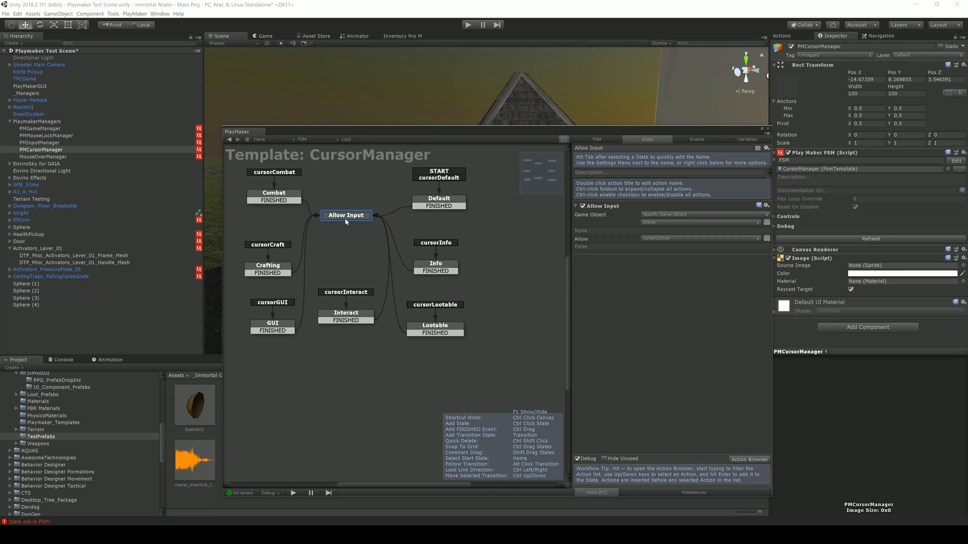
Reselect PMCursorManager, reopen its CursorManager template, and move the FSM editor clear of the scene view while keeping its states visible.
click(355, 130)
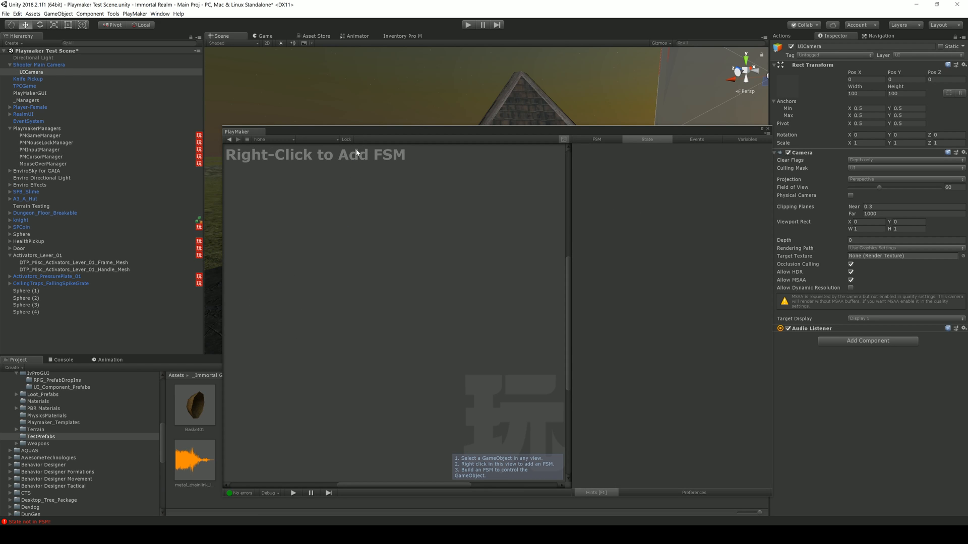
click(47, 164)
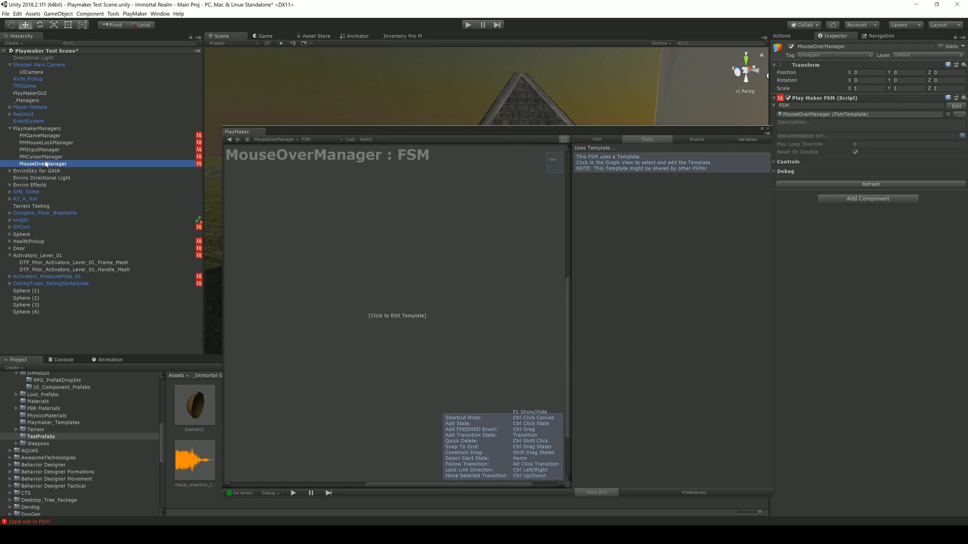
click(48, 158)
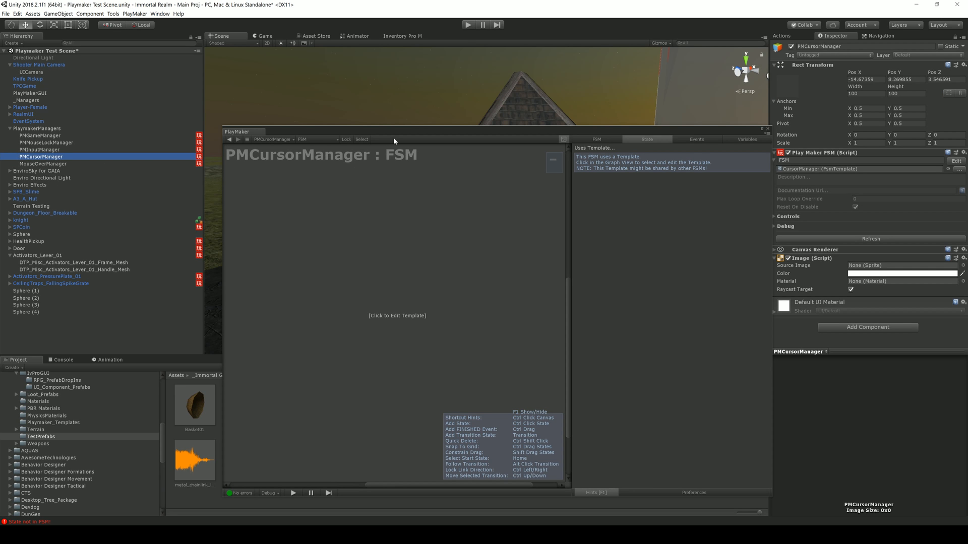
drag(402, 134, 381, 257)
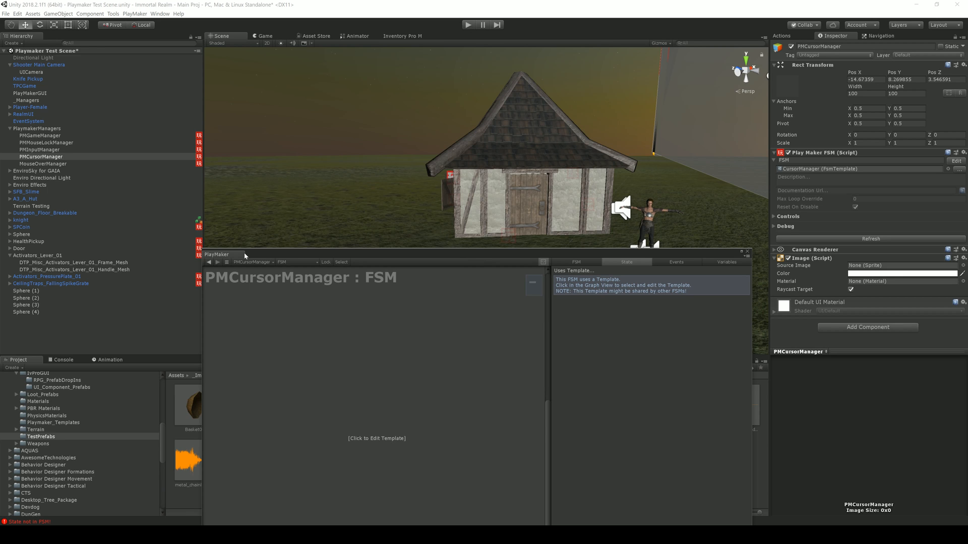
click(389, 454)
drag(281, 262, 792, 311)
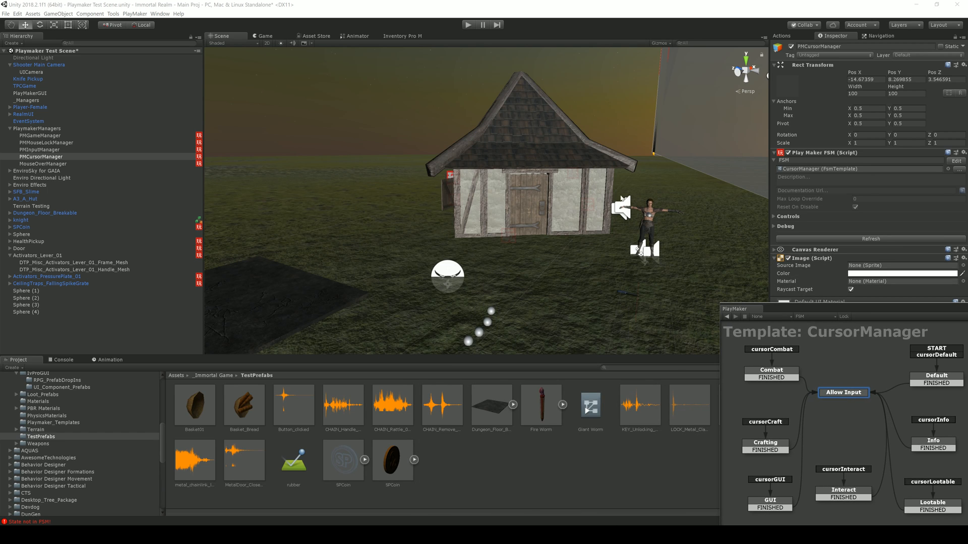
Run the scene and walk the character around while watching PMCursorManager's state changes, and stop play mode.
click(467, 25)
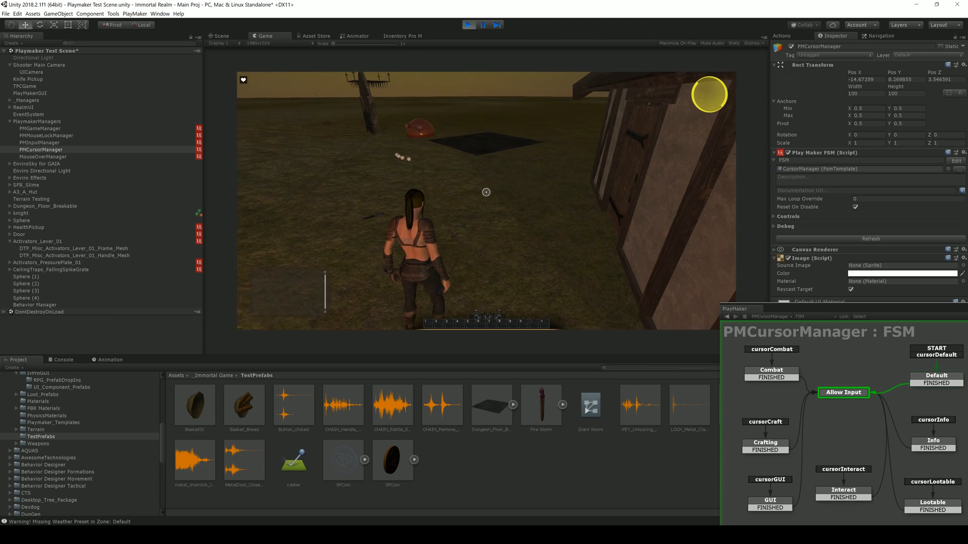
key(w)
key(w)
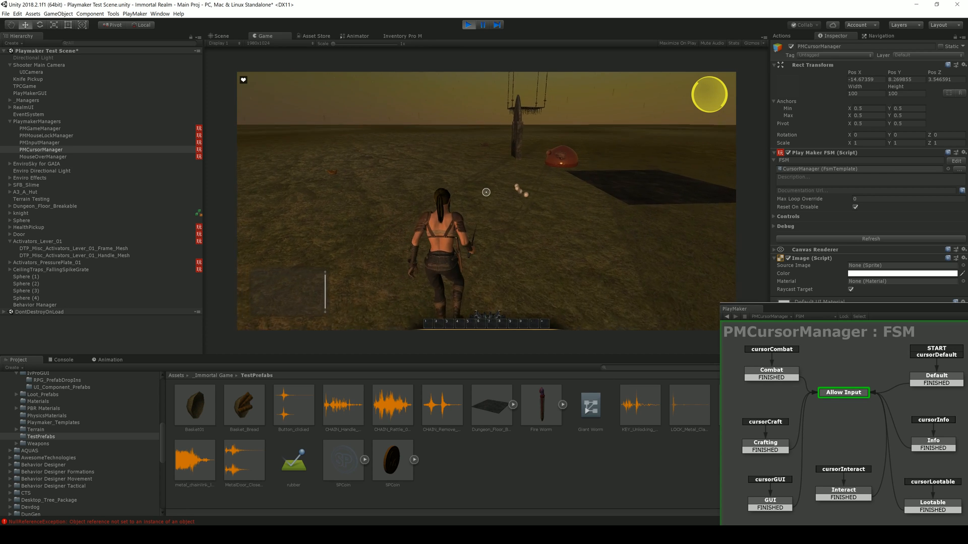
key(w)
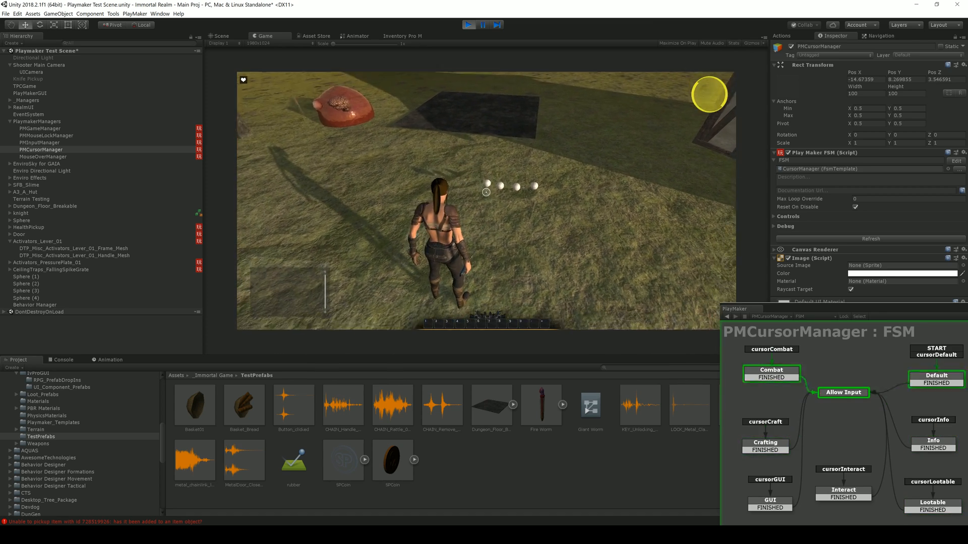
key(w)
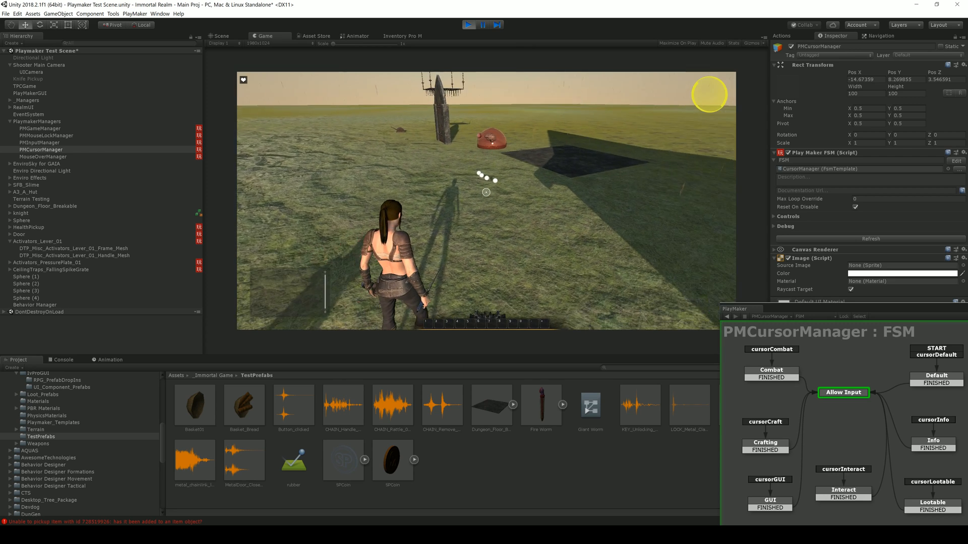
click(467, 25)
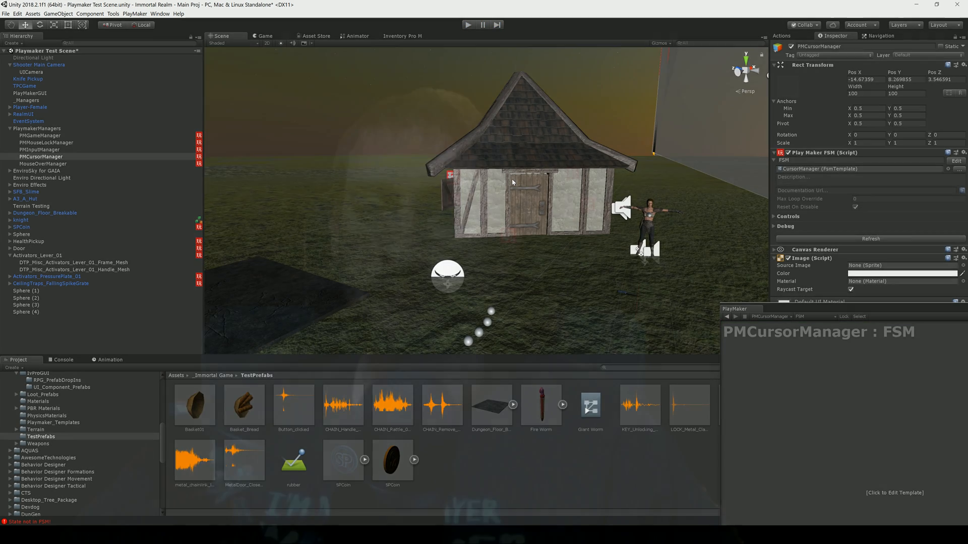